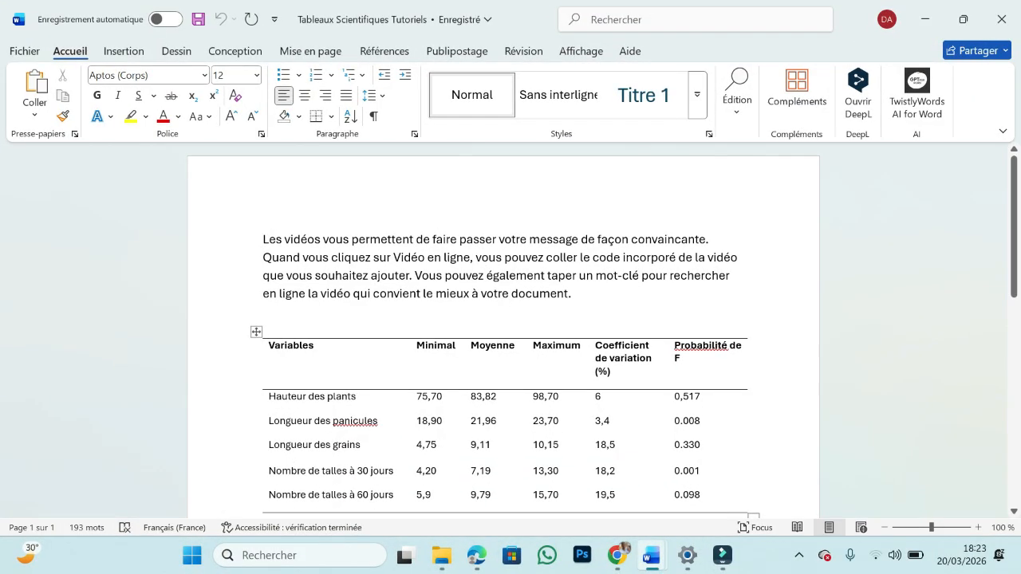
- Apply all borders (Toutes les bordures) to the entire first table, which starts with Hauteur des plants
scroll(503, 327, "down", 3)
scroll(504, 326, "up", 1)
scroll(503, 327, "up", 2)
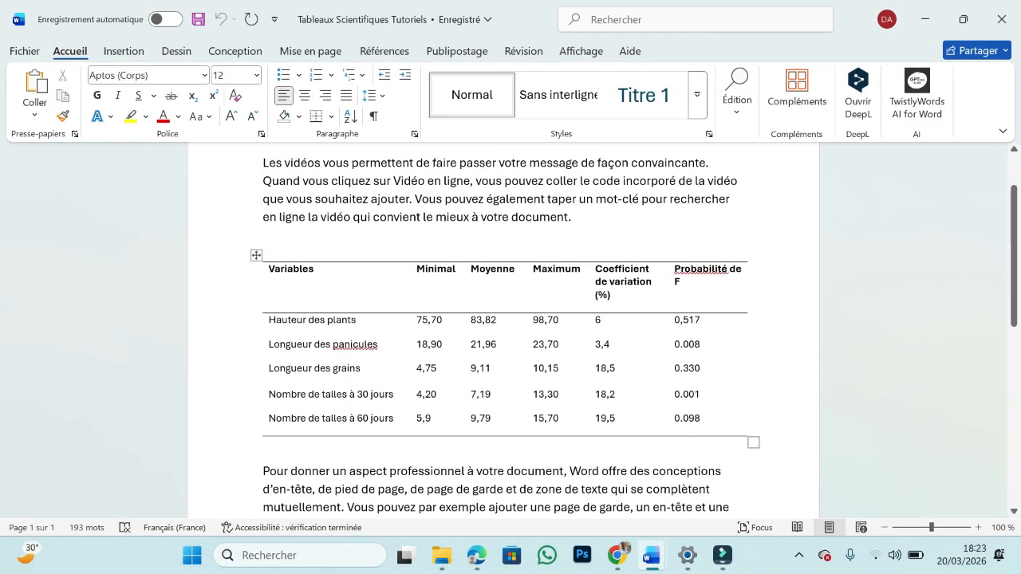
left_click(621, 367)
left_click(256, 332)
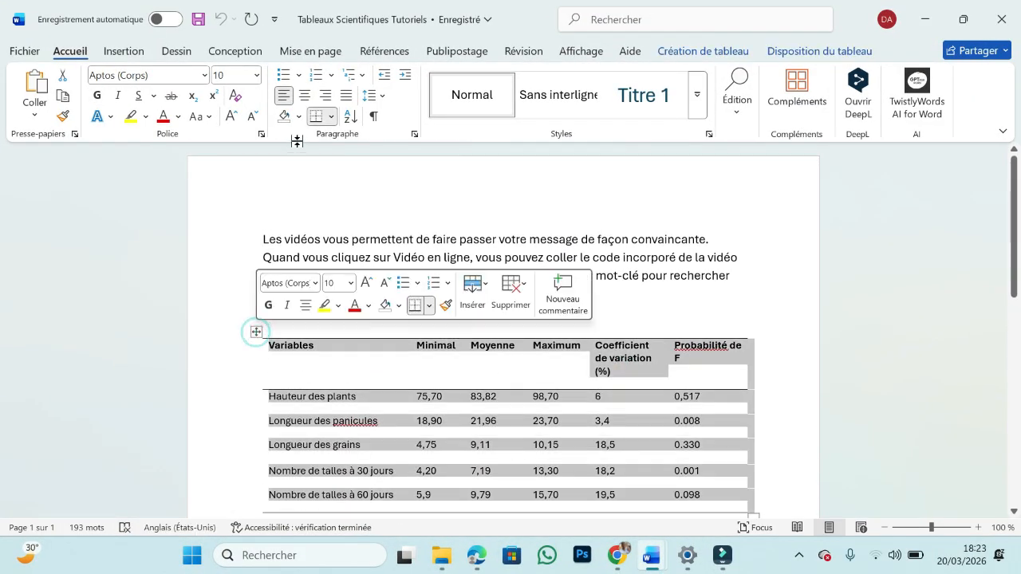
left_click(330, 117)
left_click(358, 252)
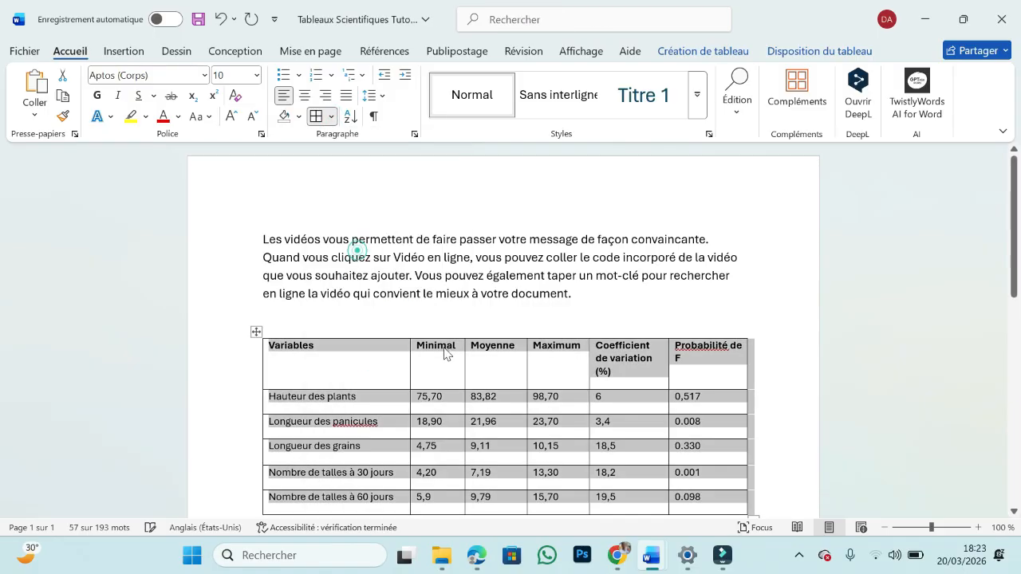
- Apply all borders to the entire second table, which contains the Cycle Semis-Floraison and CSM rows
scroll(444, 353, "down", 10)
left_click(472, 250)
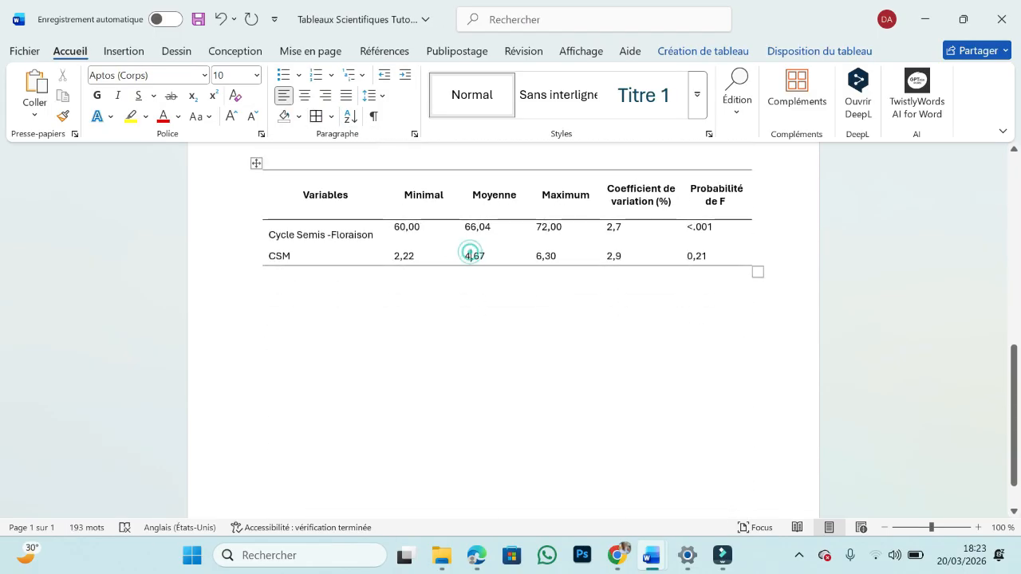
left_click(257, 163)
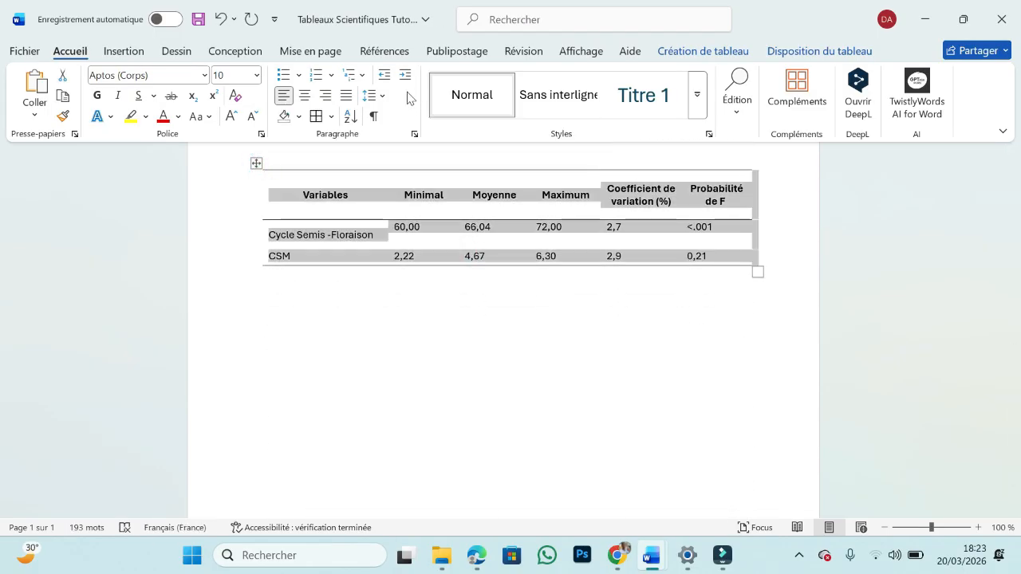
left_click(316, 115)
scroll(402, 275, "up", 6)
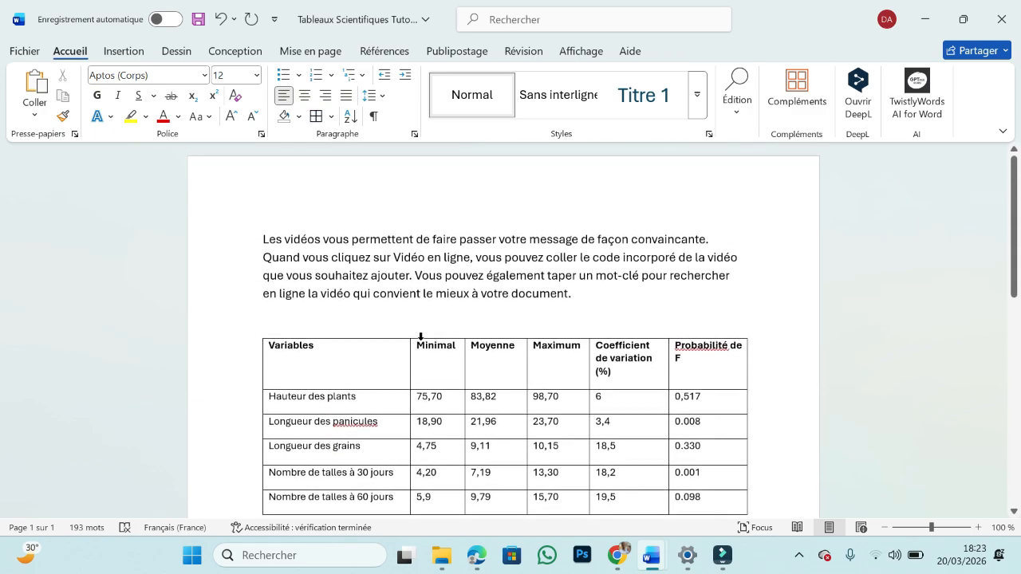
scroll(420, 336, "down", 2)
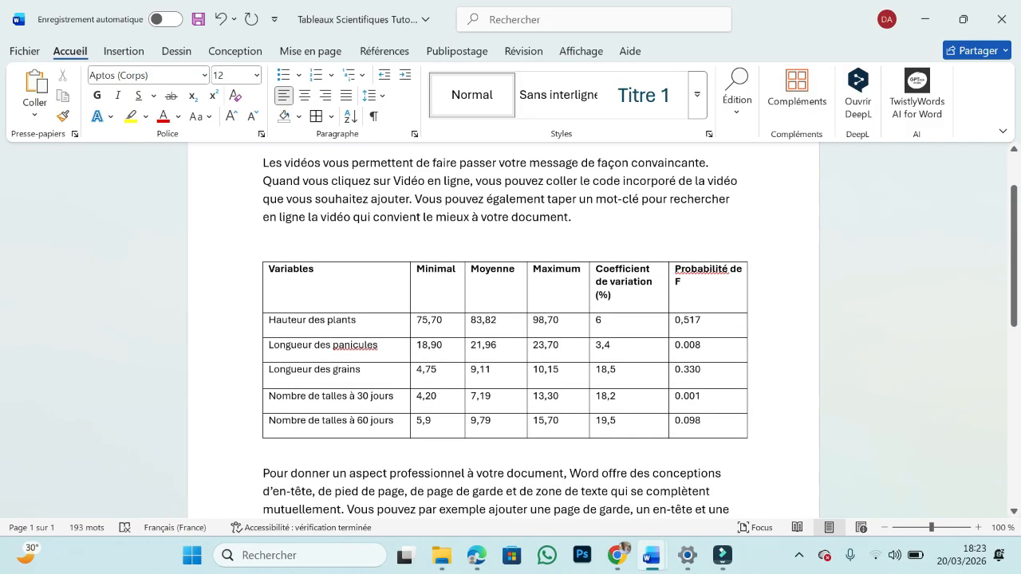
left_click(425, 345)
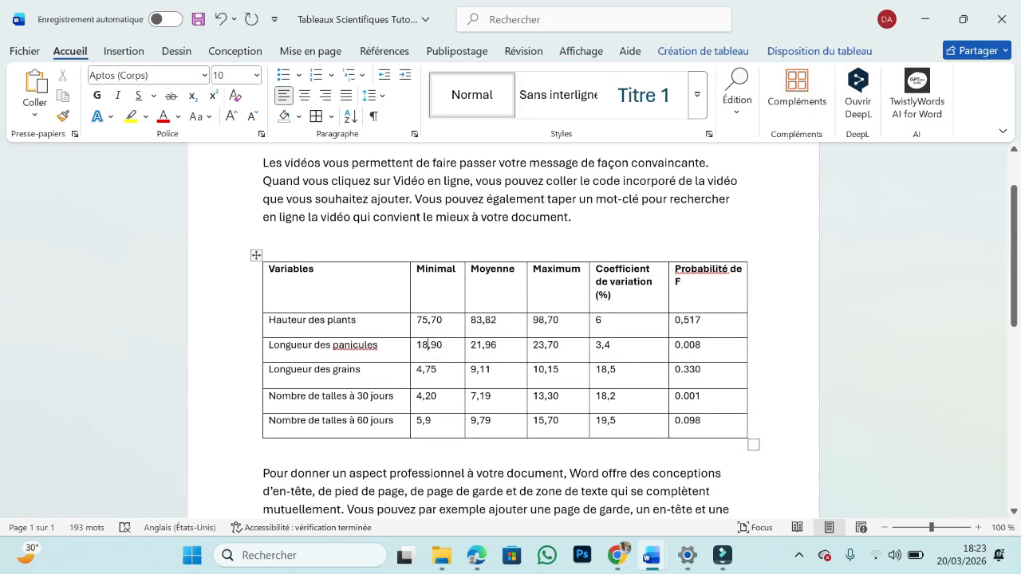
scroll(425, 346, "up", 2)
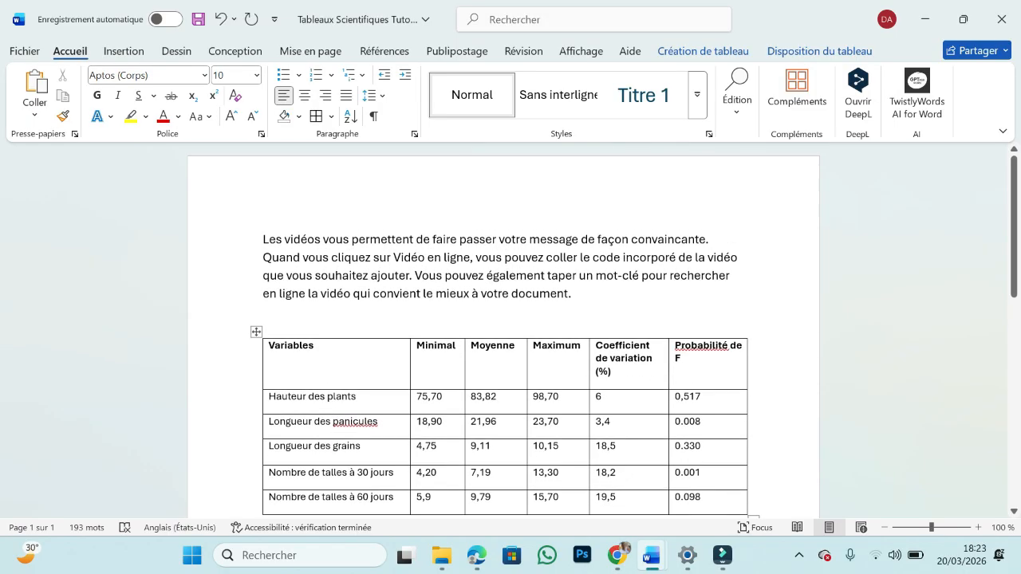
- Replace the opening paragraph above the first table with sample text generated by =rand(1)
left_click(568, 295)
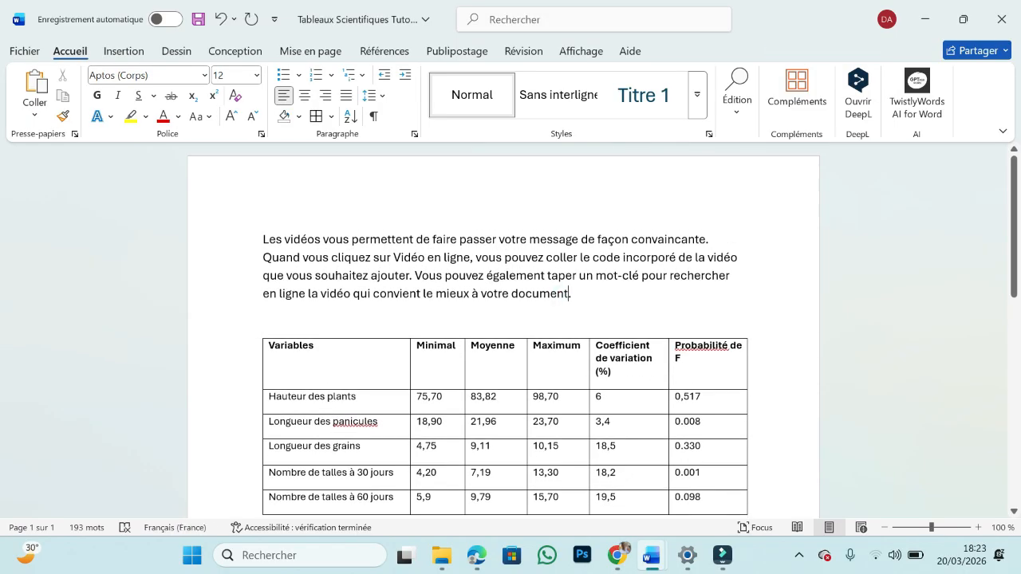
left_click(263, 238, "shift")
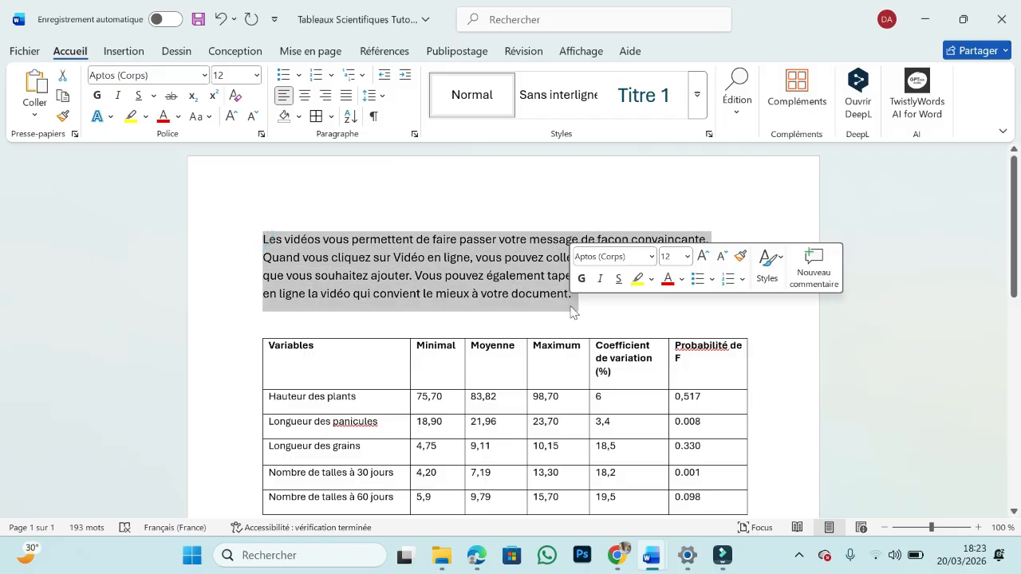
key("Delete")
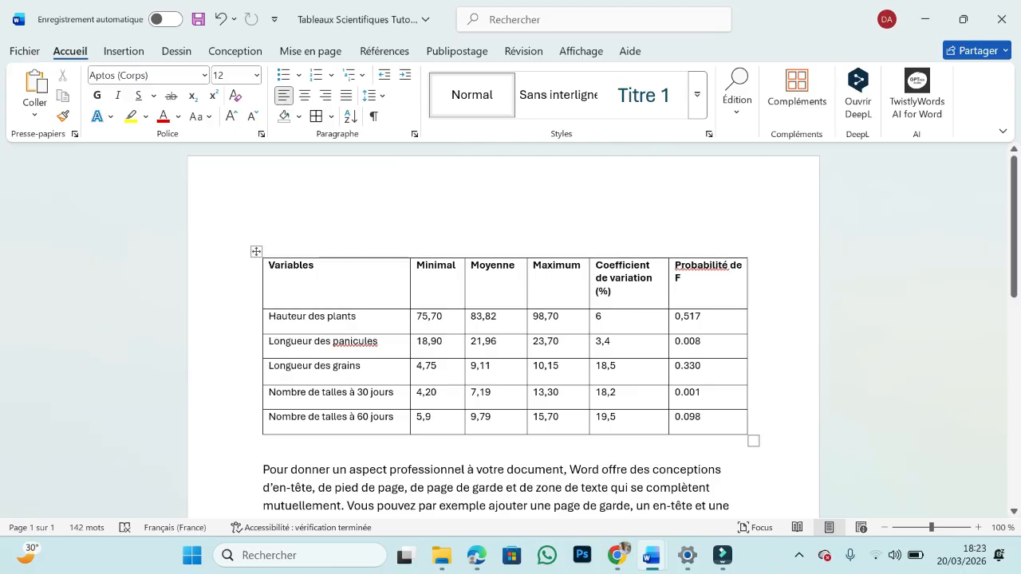
type("=rand(")
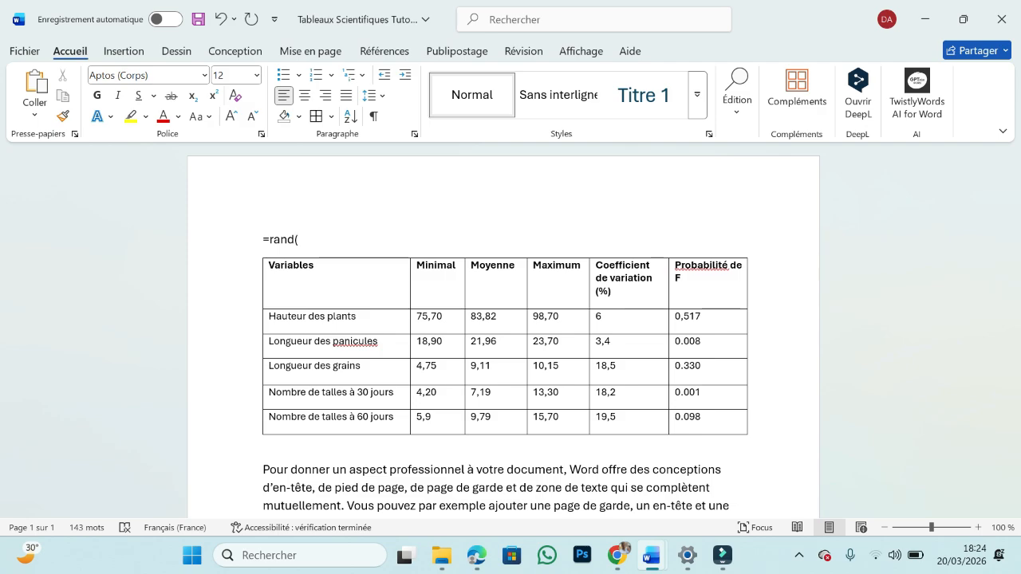
type("1)")
key("Return")
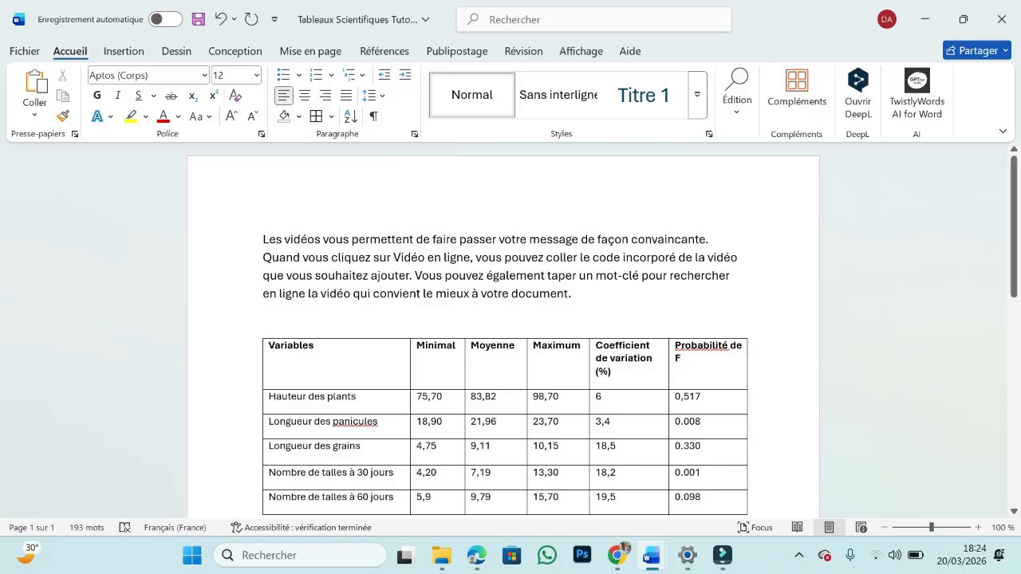
- Insert the reference "(tableau 1)" before the final period of the opening paragraph
type("(tableau")
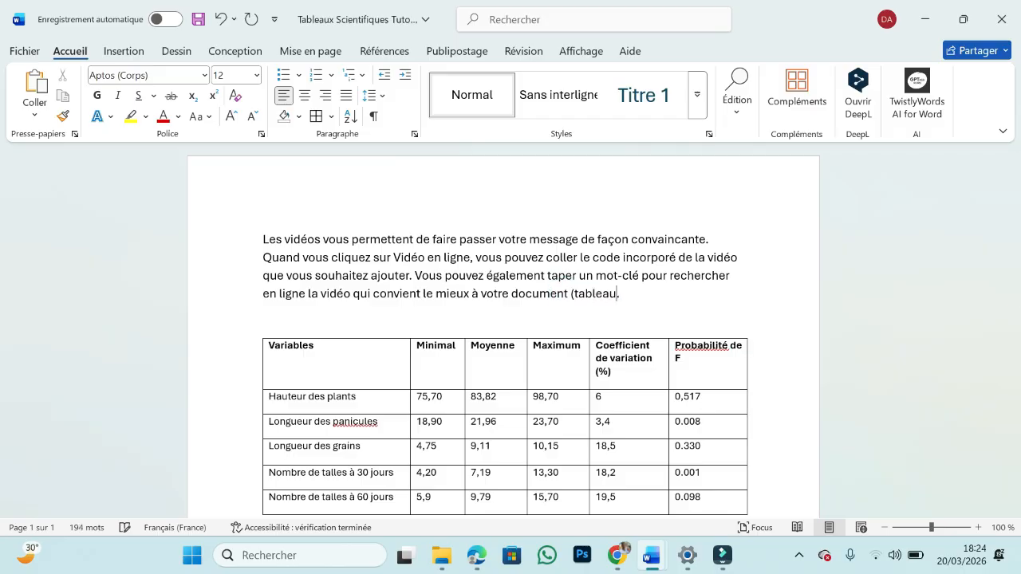
type(" &")
key("BackSpace")
type("1)")
- Insert the reference "(tableau 2)" after "mutuellement" in the paragraph between the two tables
scroll(502, 331, "down", 3)
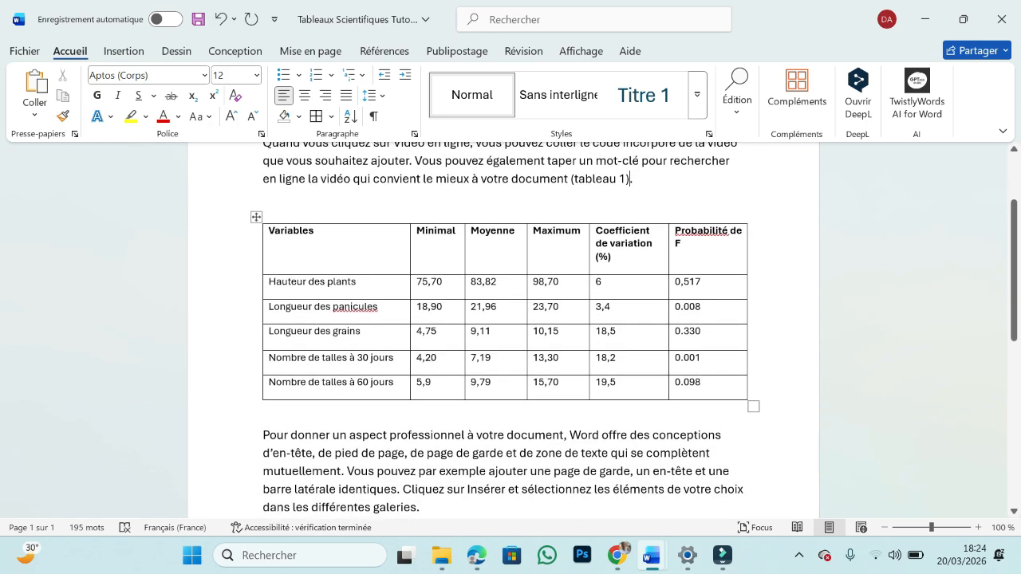
scroll(502, 331, "down", 5)
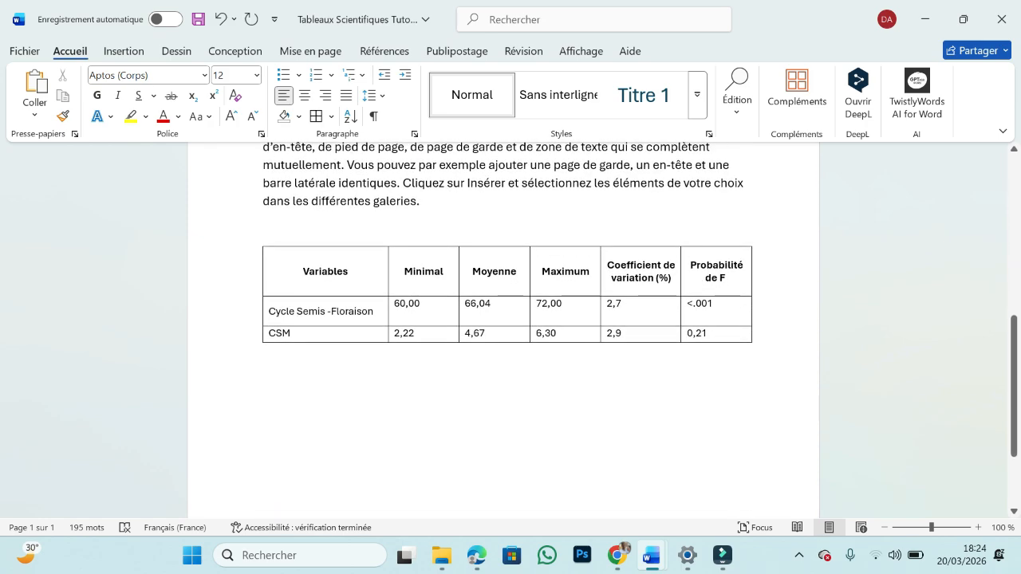
left_click(342, 280)
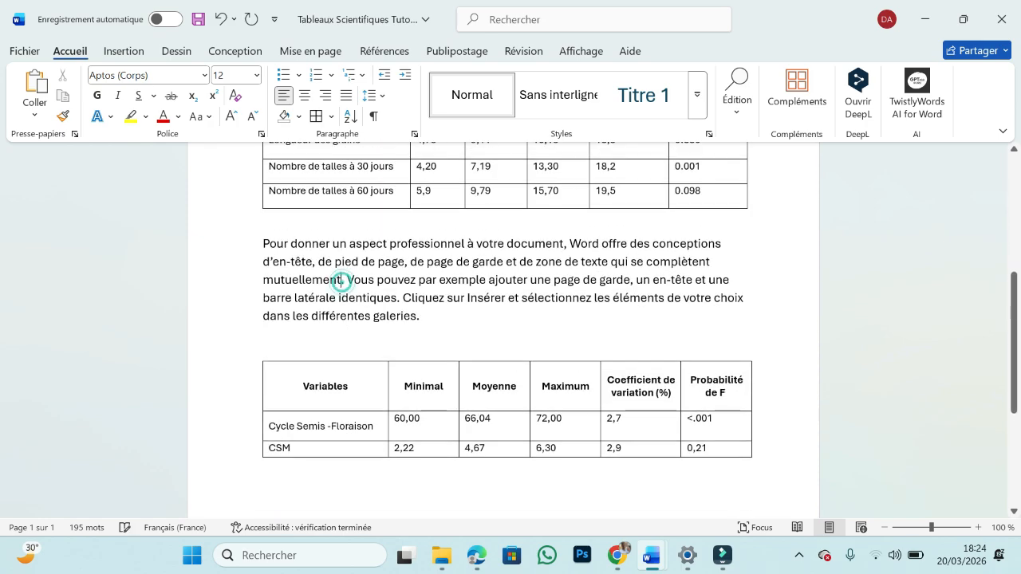
type("(")
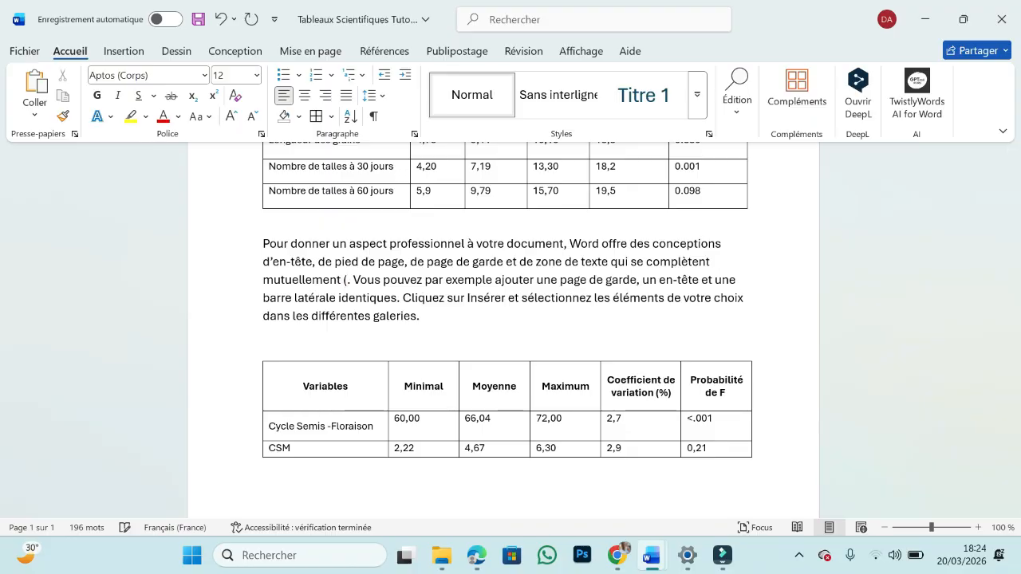
type("tableau 2")
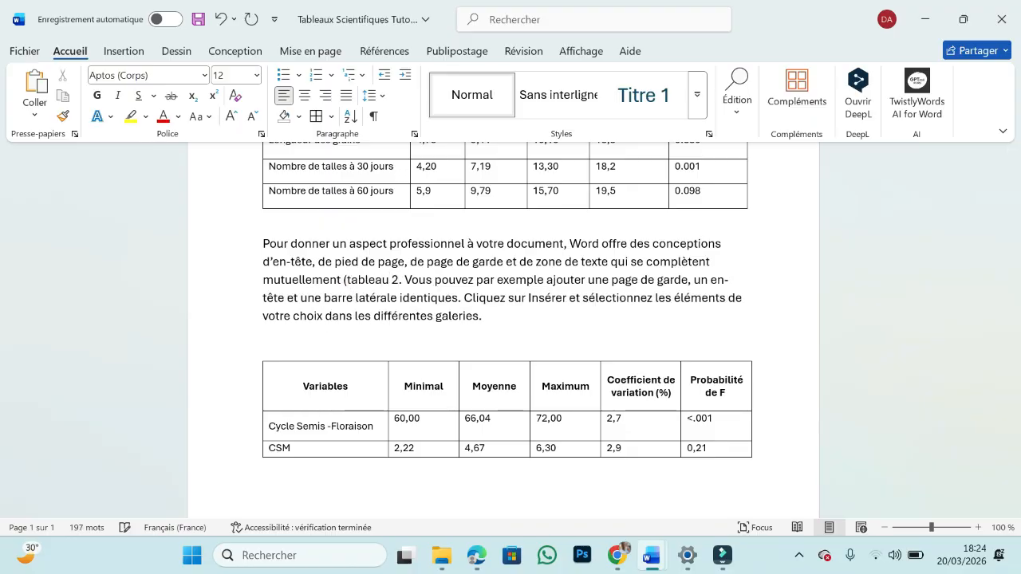
type(")")
- Apply the plain table style with only light horizontal lines to the first table
scroll(444, 269, "up", 5)
left_click(442, 271)
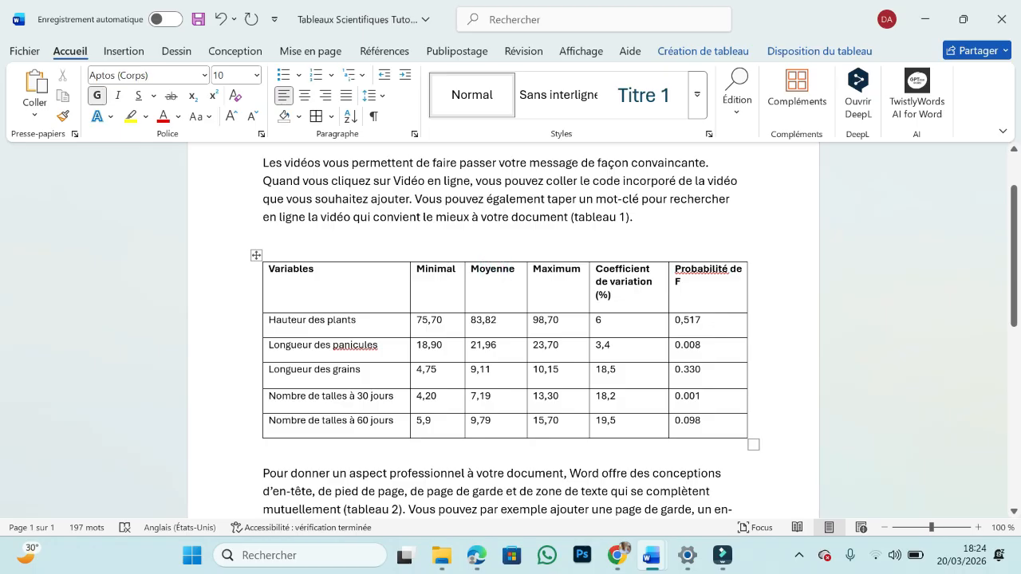
left_click(256, 256)
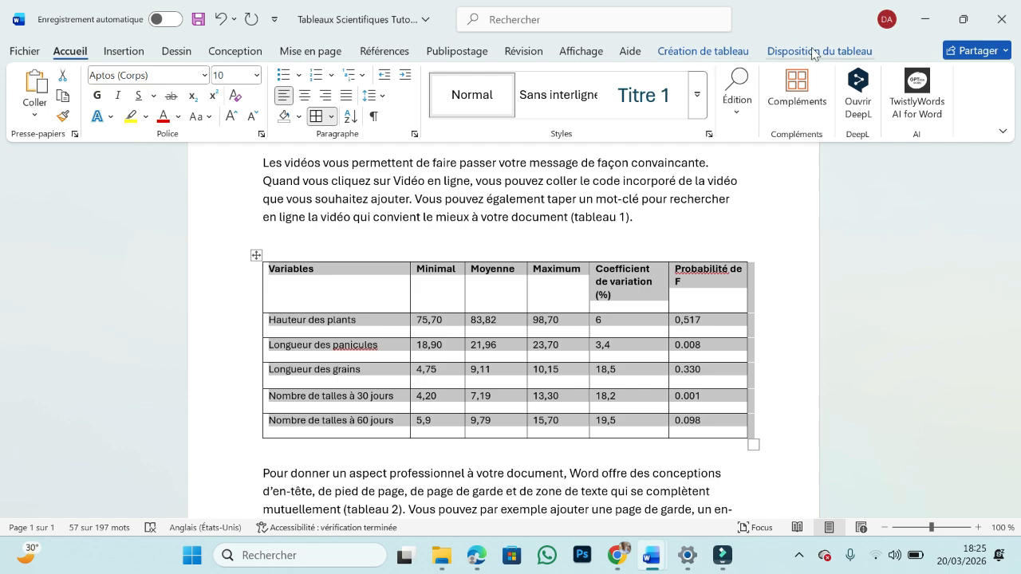
left_click(702, 52)
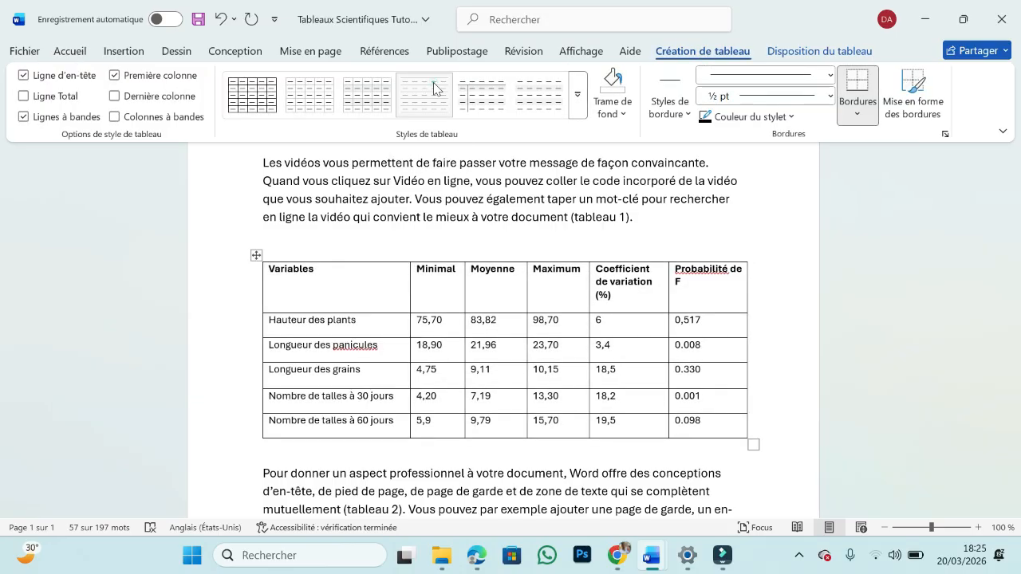
left_click(433, 86)
left_click(448, 285)
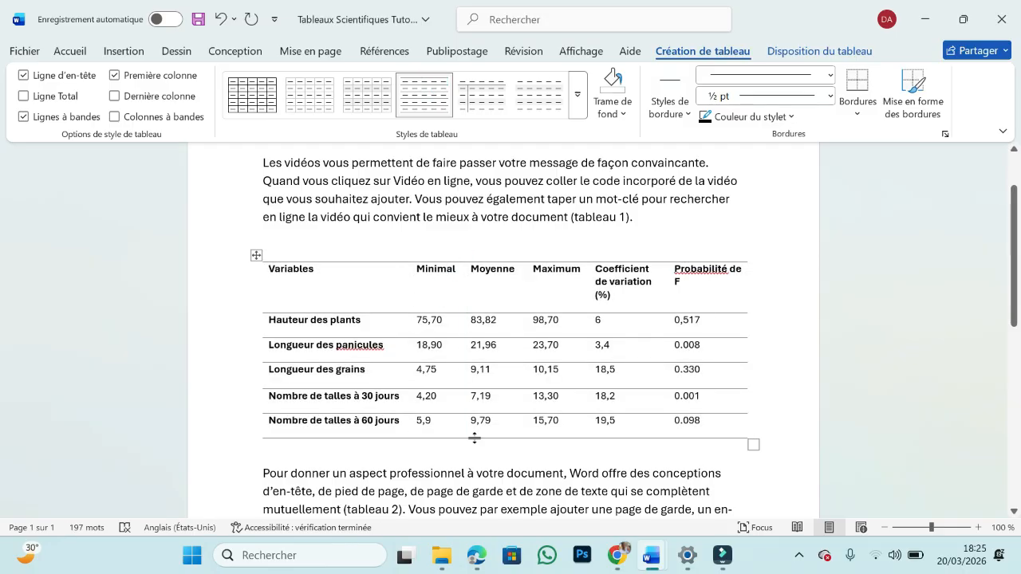
left_click(527, 384)
left_click(516, 296)
- Remove every border from the entire first table with the Aucune bordure option
left_click(256, 256)
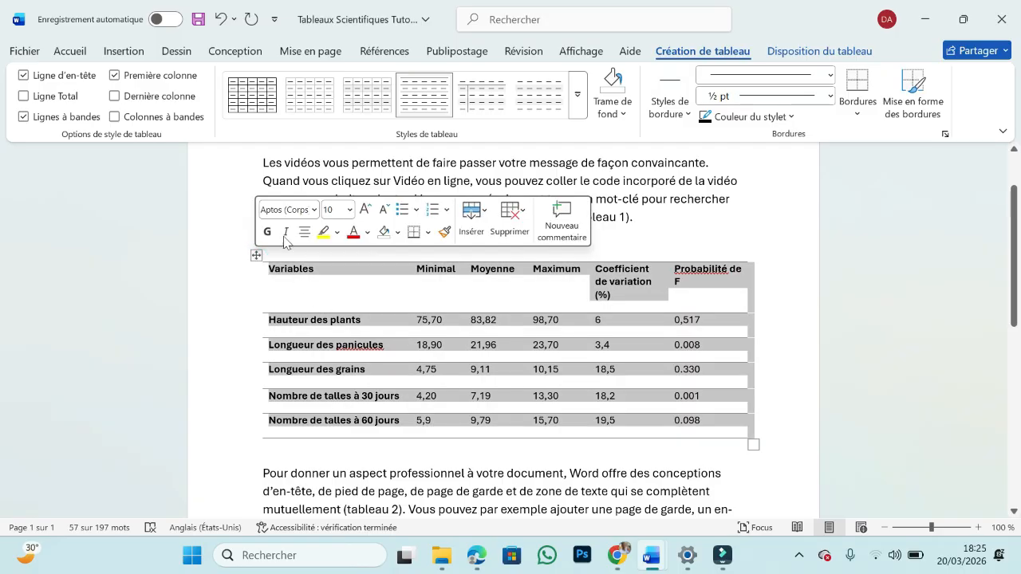
left_click(78, 54)
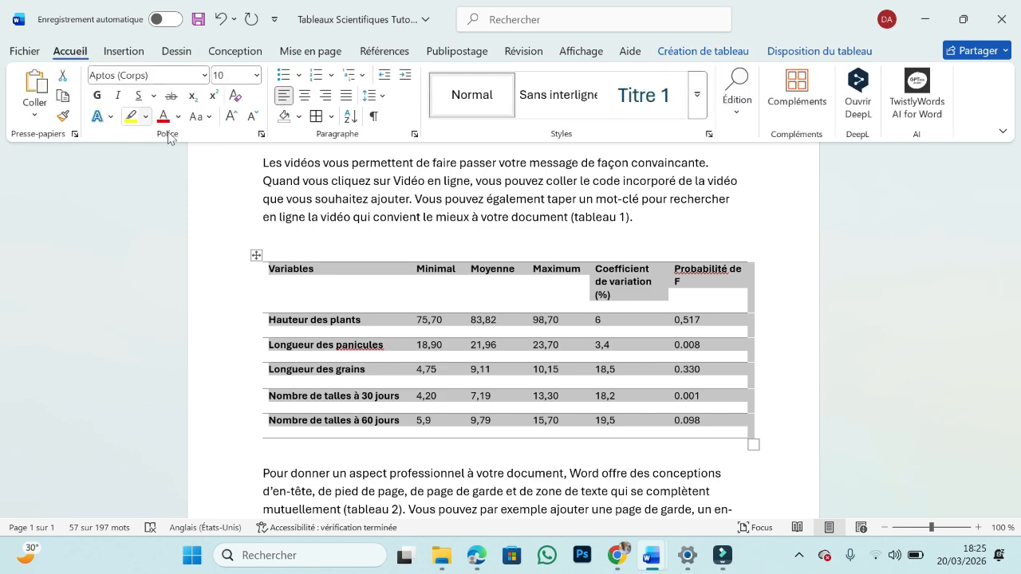
left_click(330, 120)
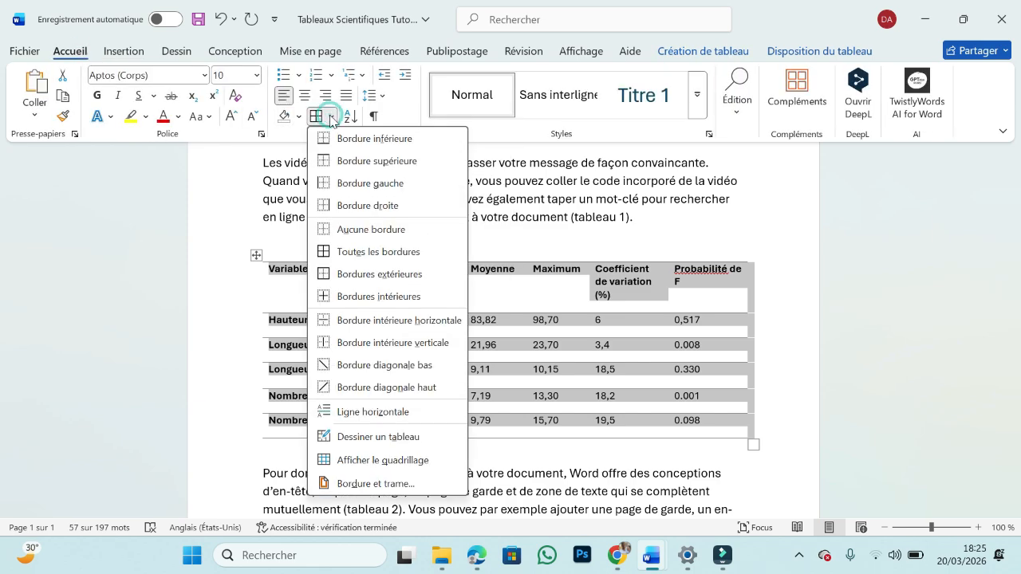
left_click(347, 231)
left_click(467, 294)
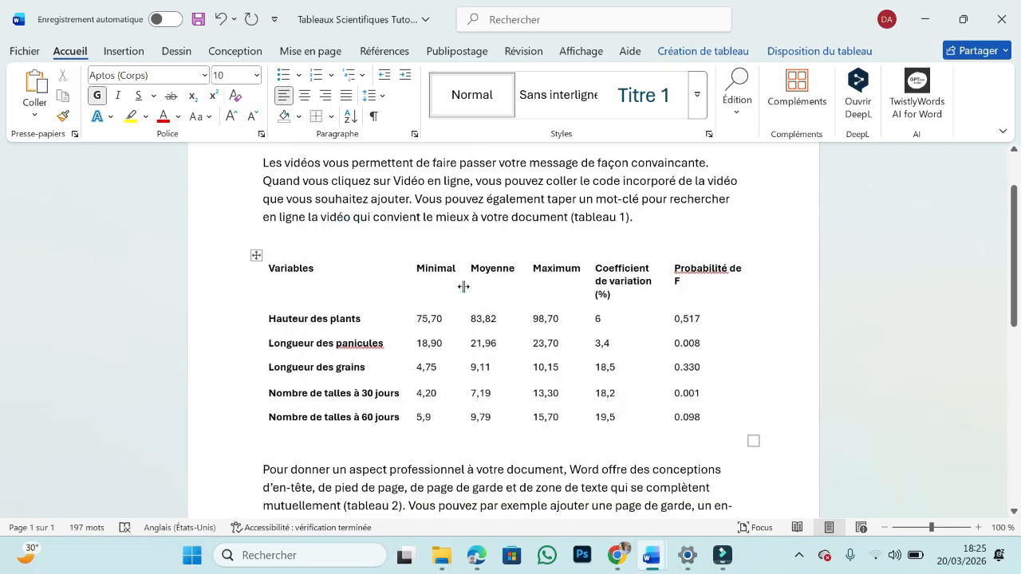
- Add a bottom border and a top border to the header row of the first table
left_click(236, 287)
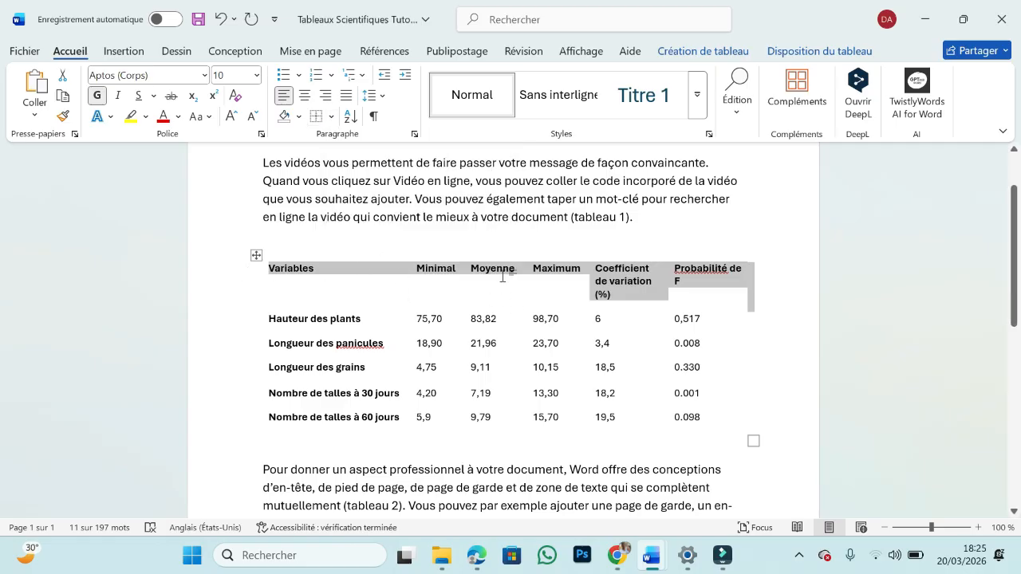
left_click(331, 117)
left_click(348, 139)
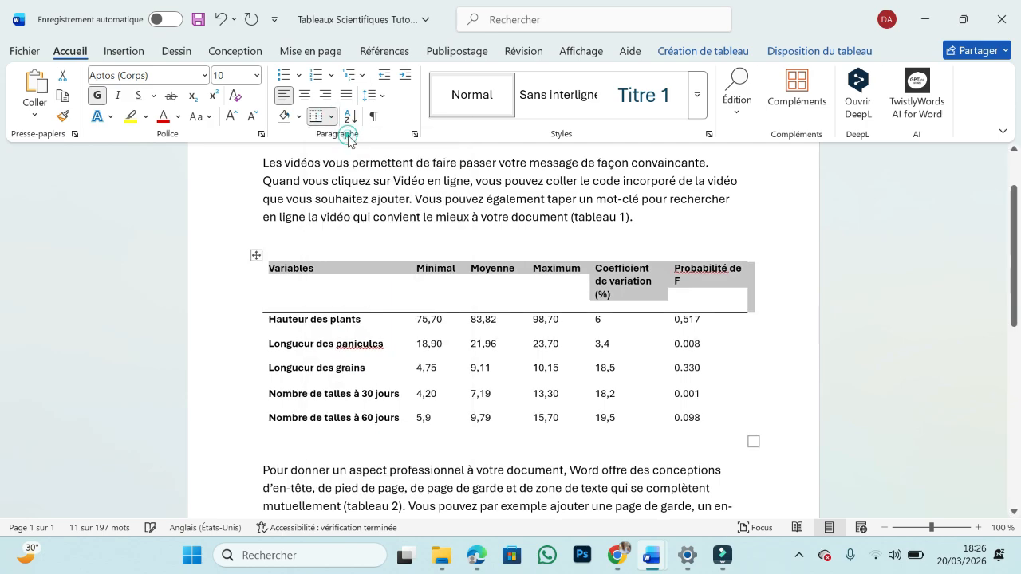
left_click(330, 116)
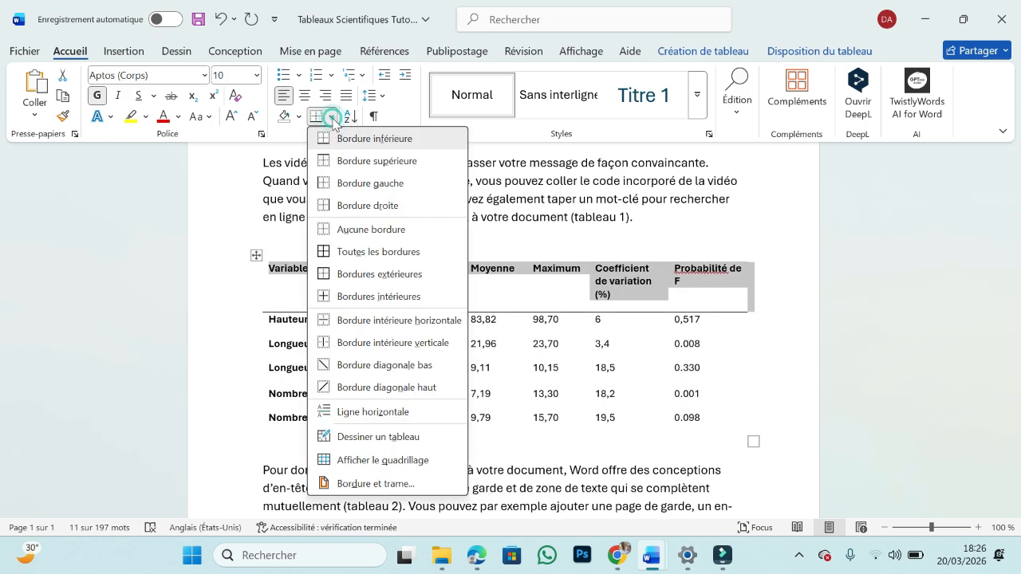
left_click(361, 159)
left_click(310, 275)
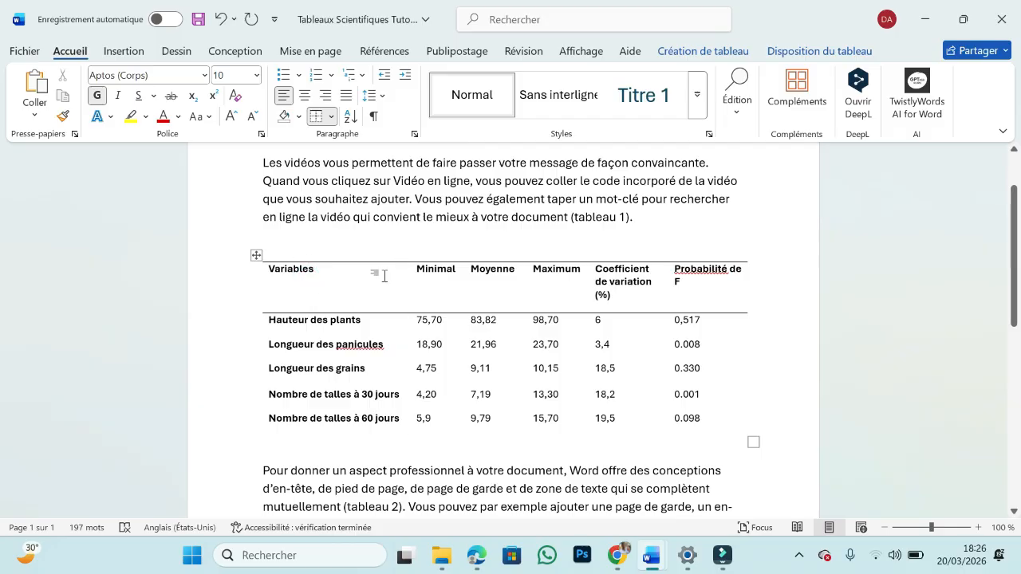
- Add a bottom border to the last row, Nombre de talles à 60 jours, of the first table
scroll(310, 269, "down", 1)
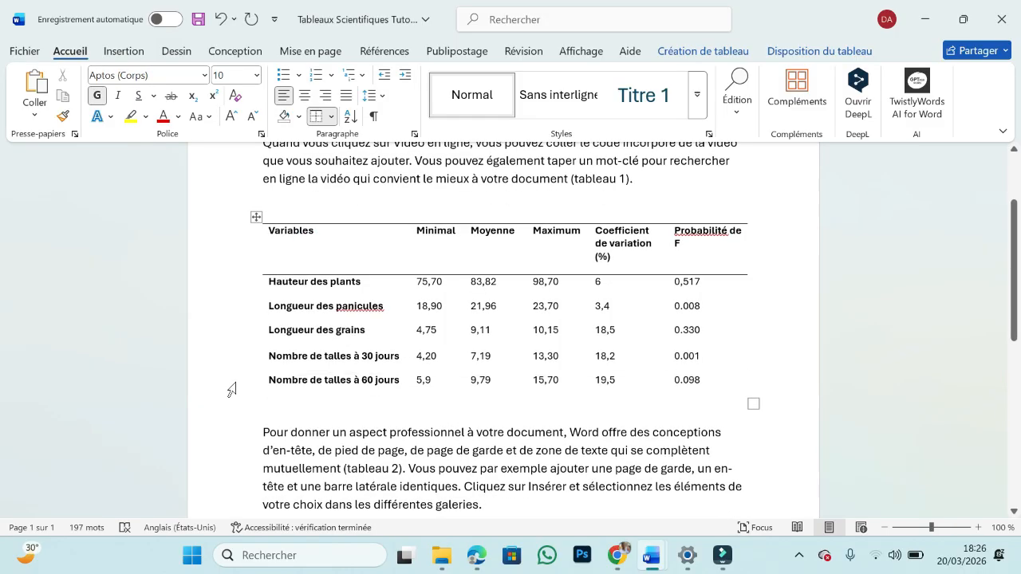
left_click(232, 389)
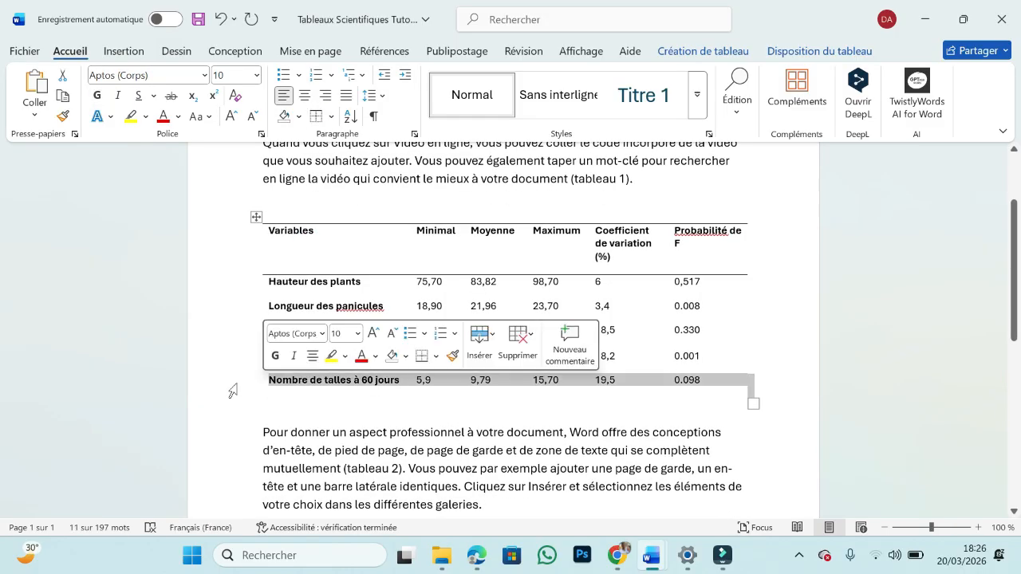
left_click(331, 116)
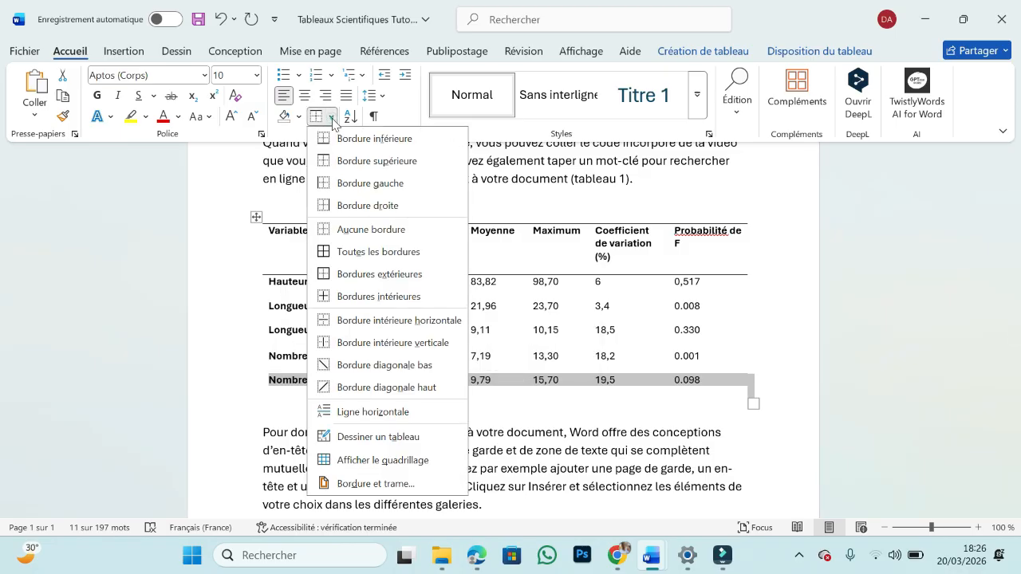
left_click(363, 145)
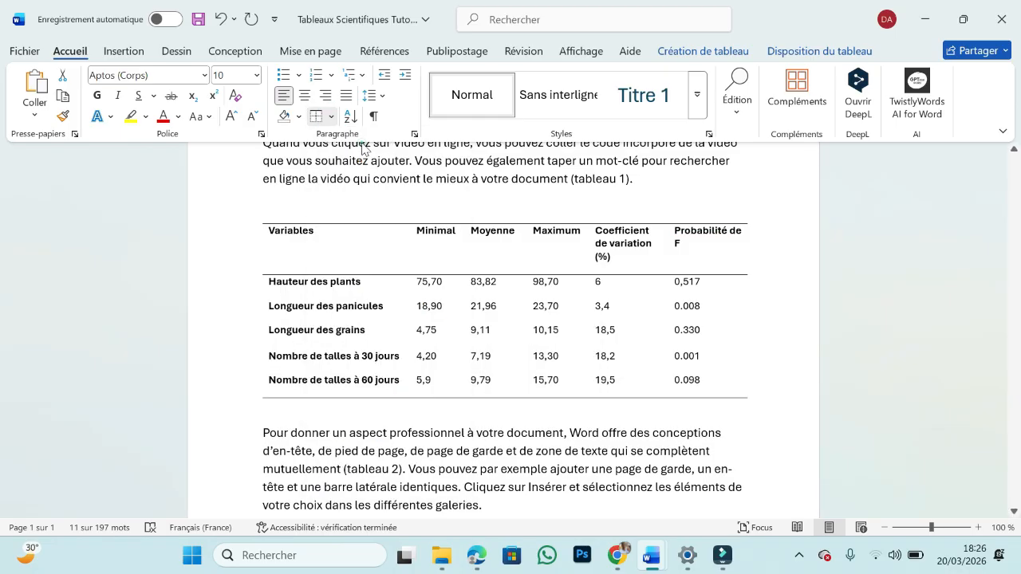
left_click(391, 327)
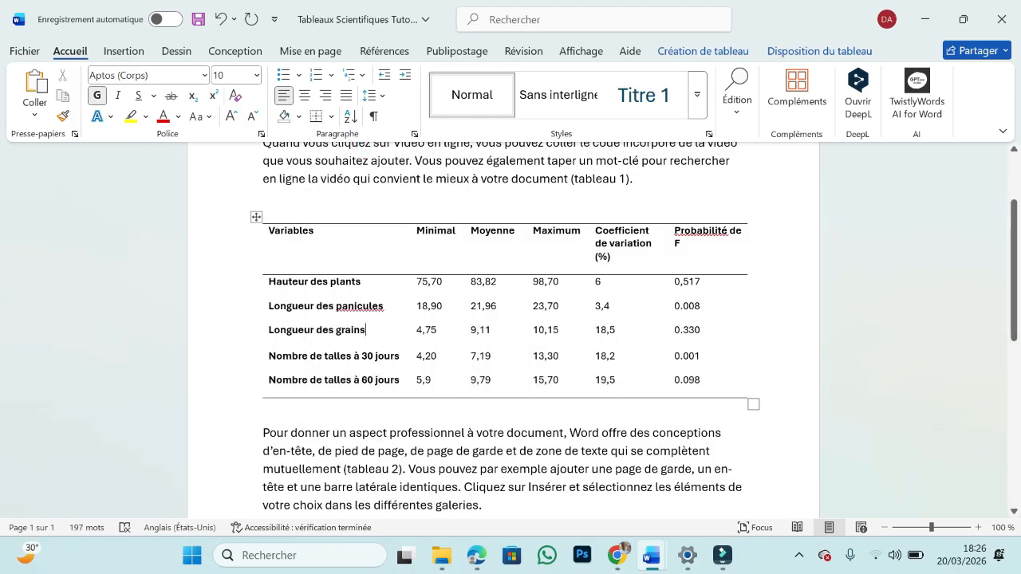
- Center the first table's header row text both horizontally and vertically within its cells
left_click(249, 256)
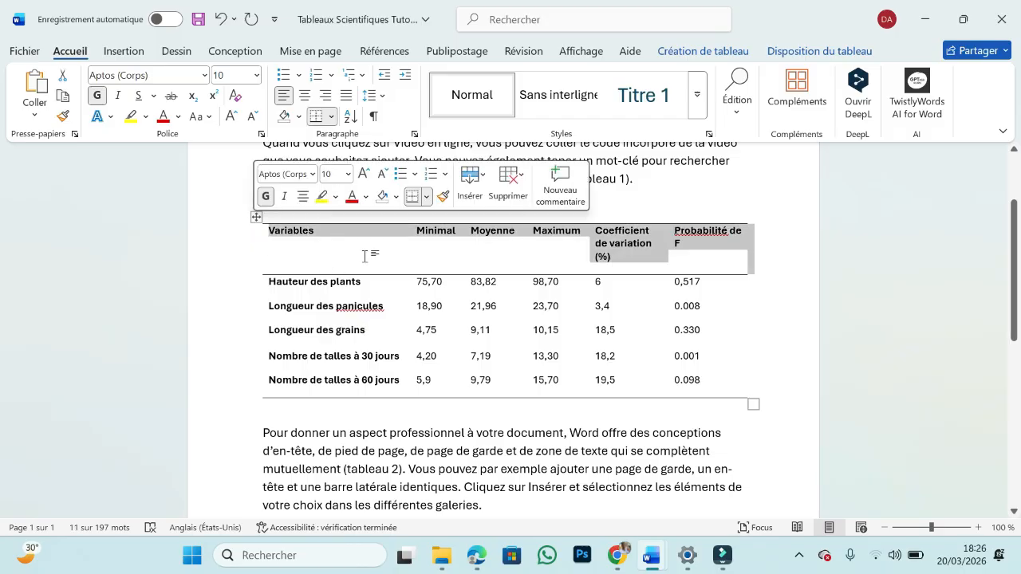
left_click(830, 53)
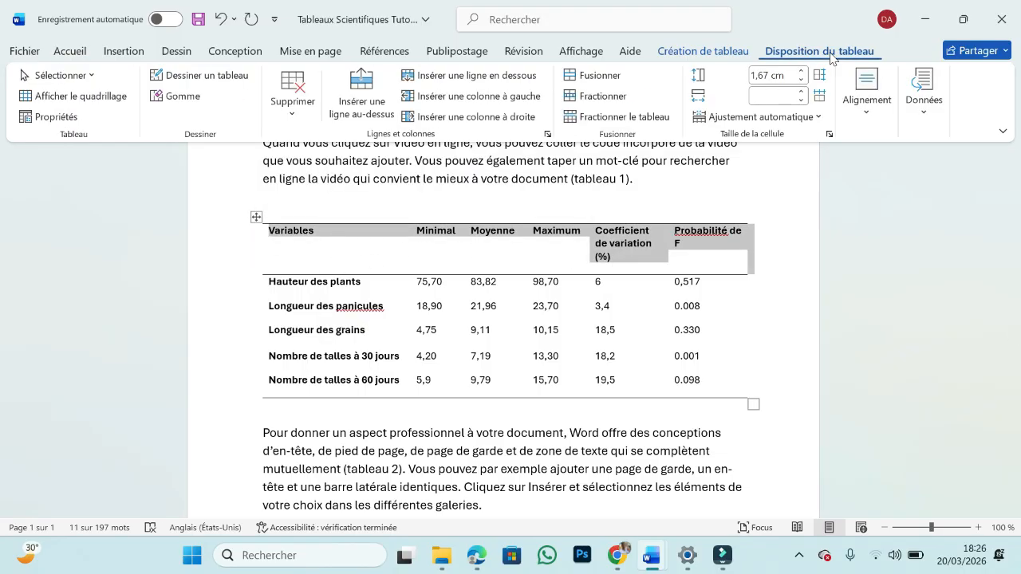
left_click(869, 118)
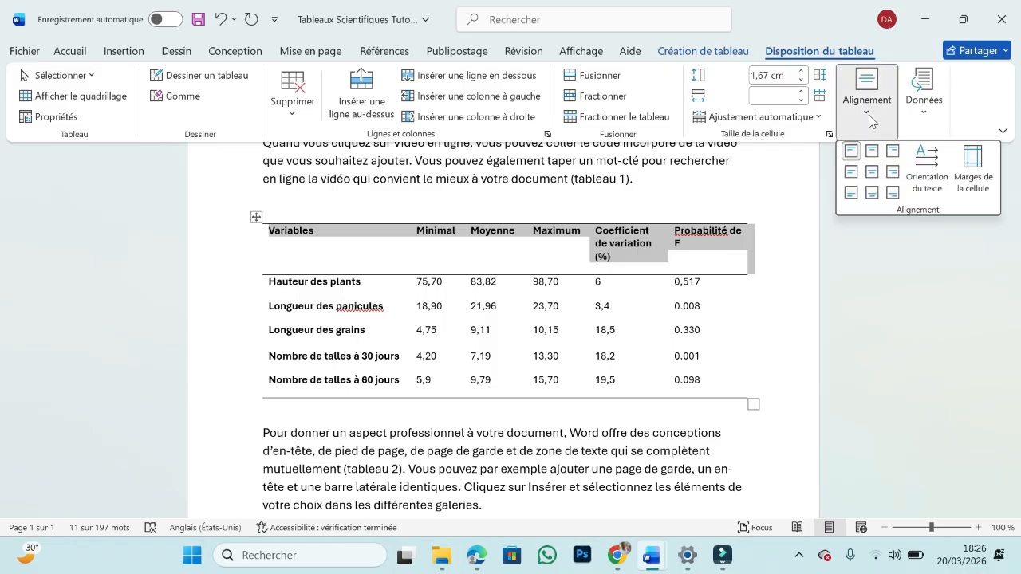
left_click(872, 173)
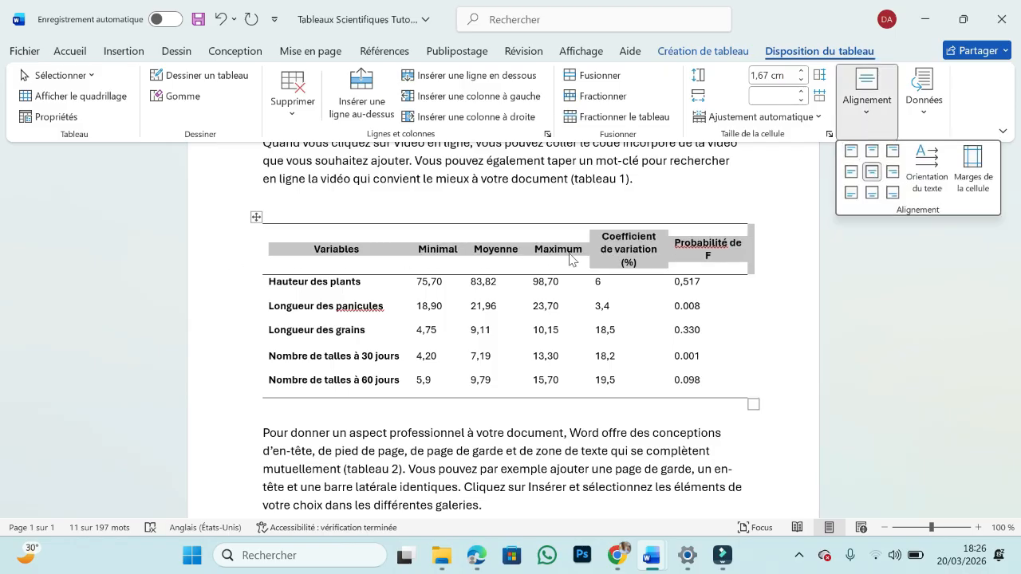
left_click(697, 253)
left_click(680, 255)
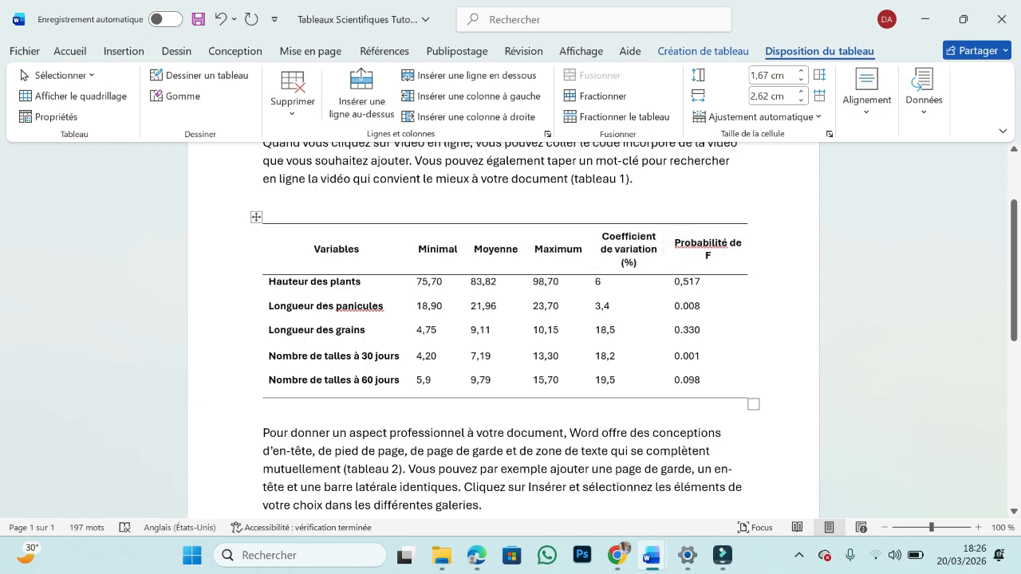
left_click_drag(261, 288, 672, 404)
left_click(611, 329)
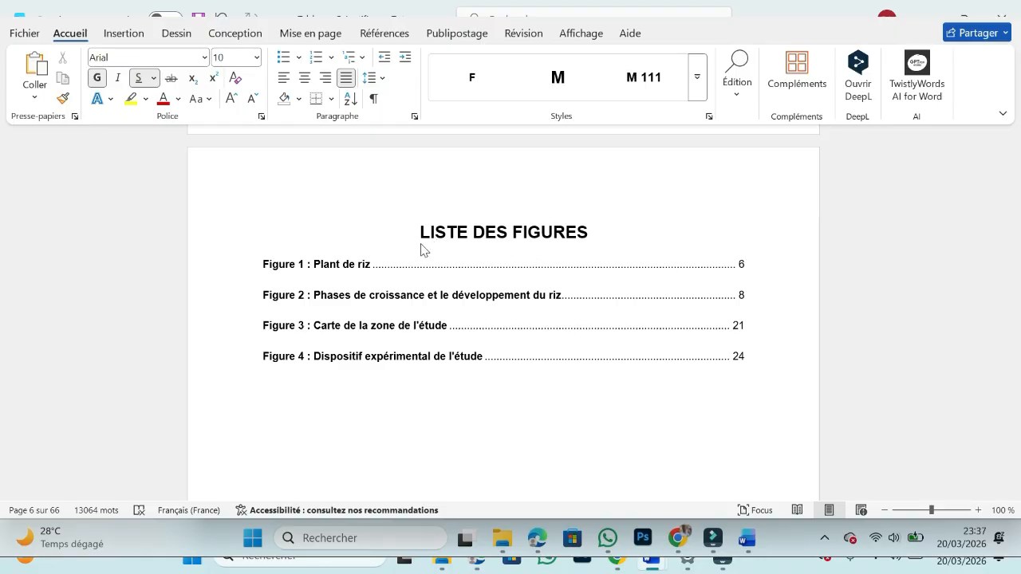
- Look through the list of figures and the list of tables in the longer example document
left_click(559, 269)
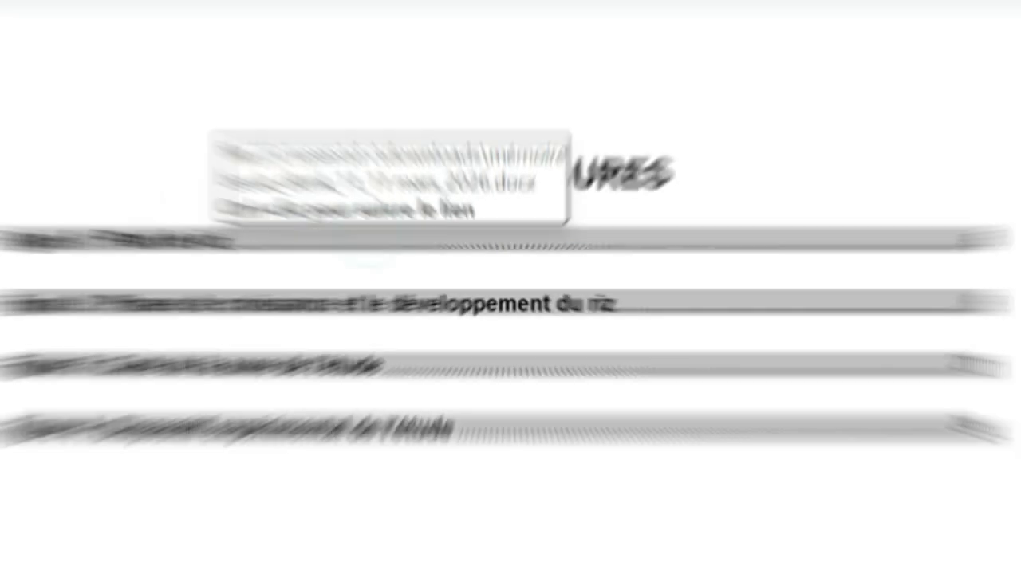
scroll(410, 296, "down", 10)
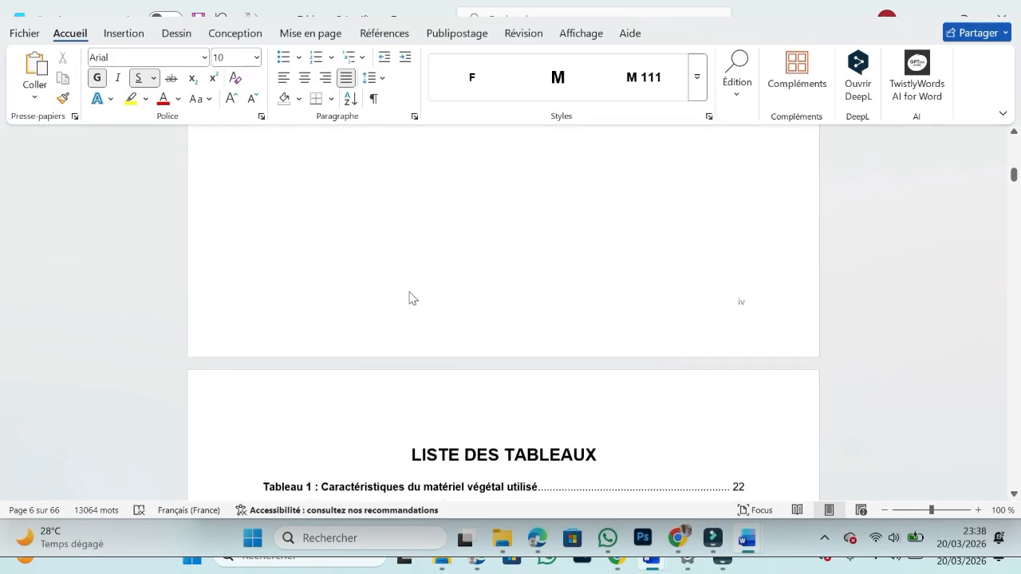
scroll(504, 321, "down", 1)
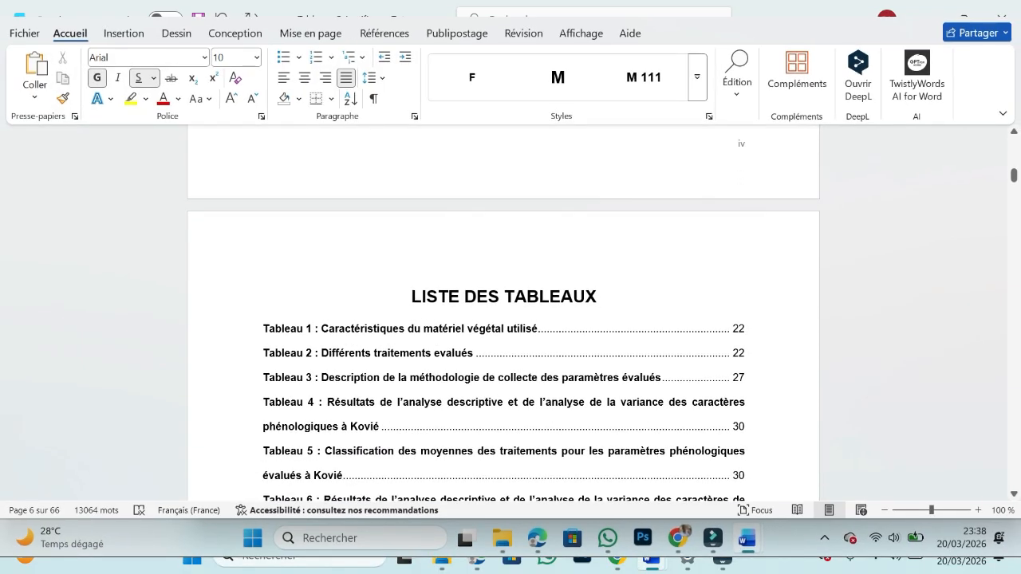
scroll(504, 319, "down", 2)
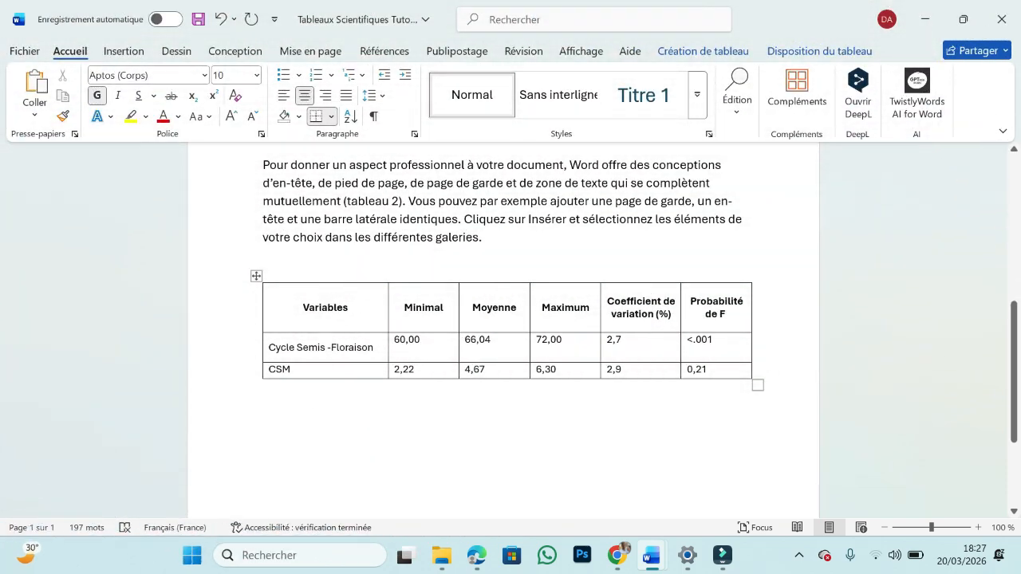
- Apply the plain table style with only light horizontal lines to the second table
left_click(256, 277)
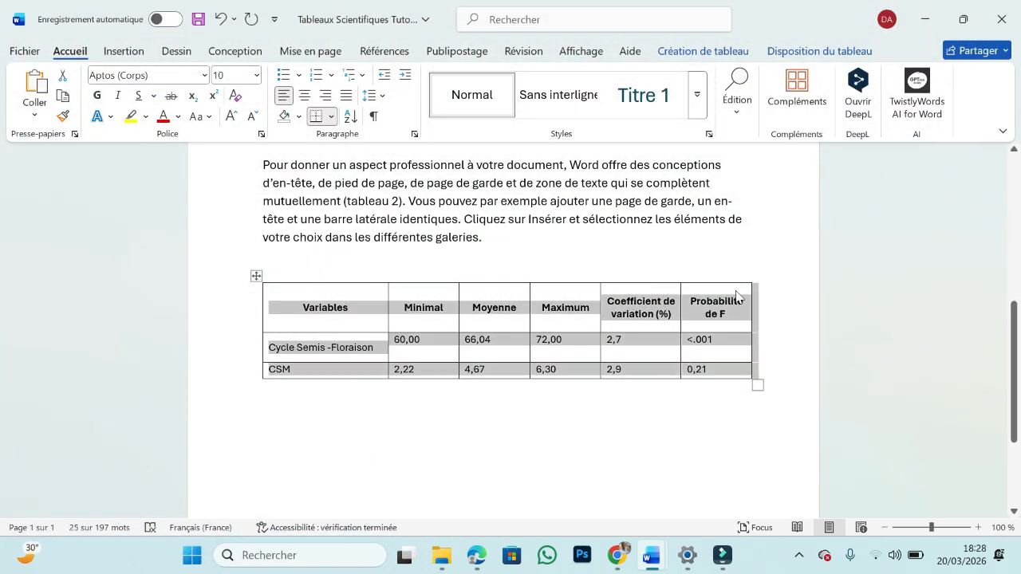
left_click(704, 55)
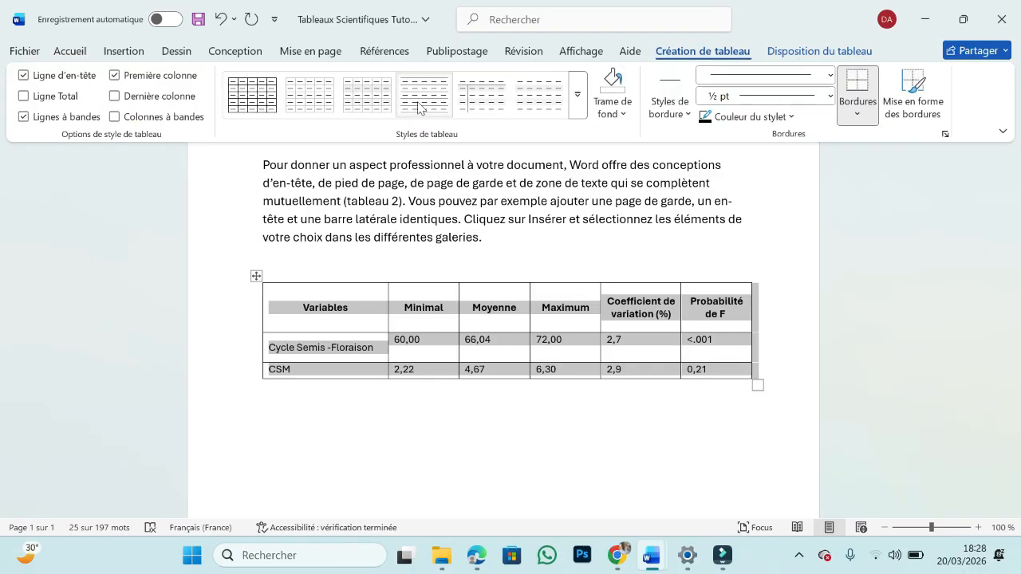
left_click(418, 104)
left_click(461, 302)
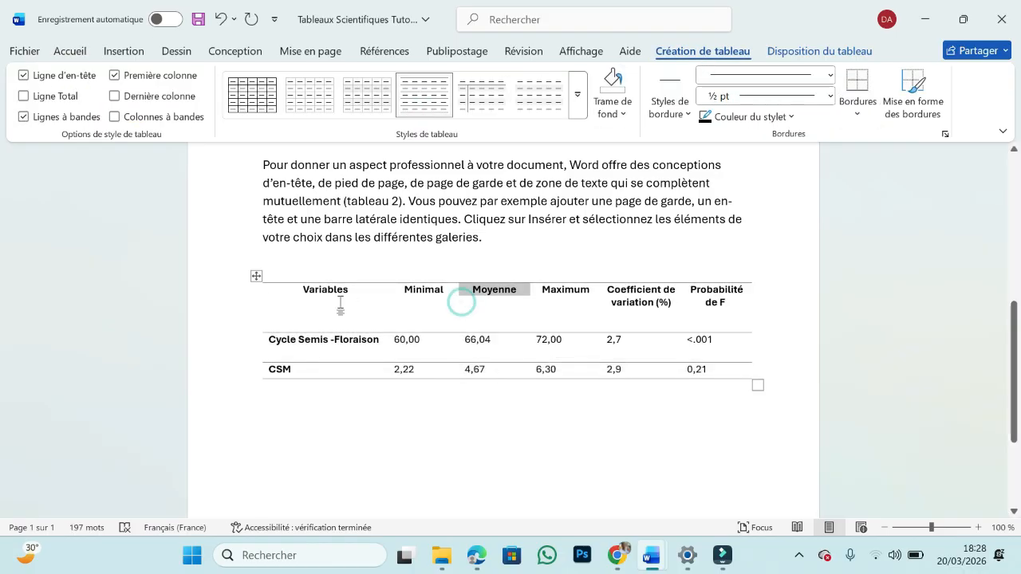
- Remove every border from the entire second table with the Aucune bordure option
left_click(256, 276)
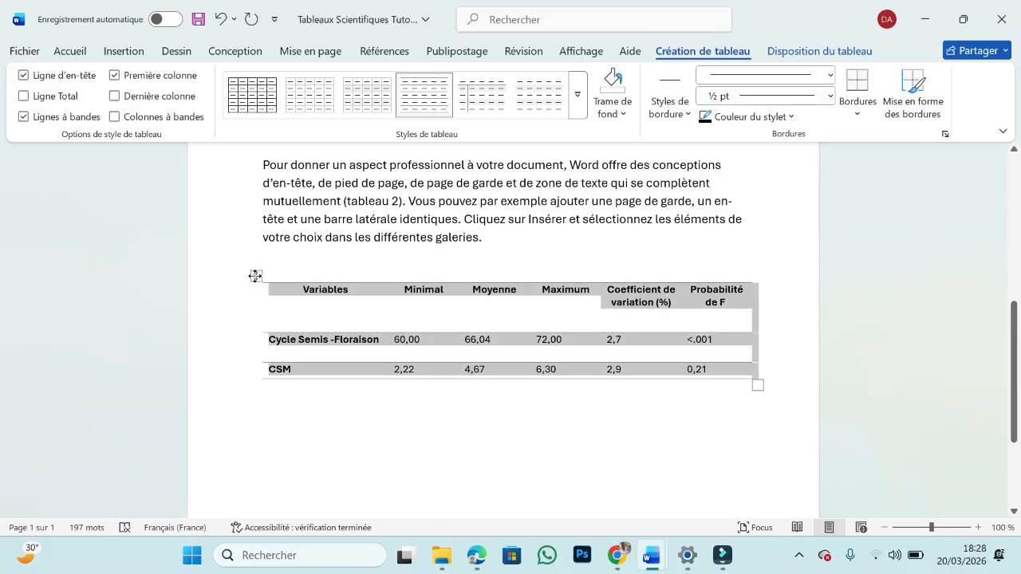
left_click(70, 51)
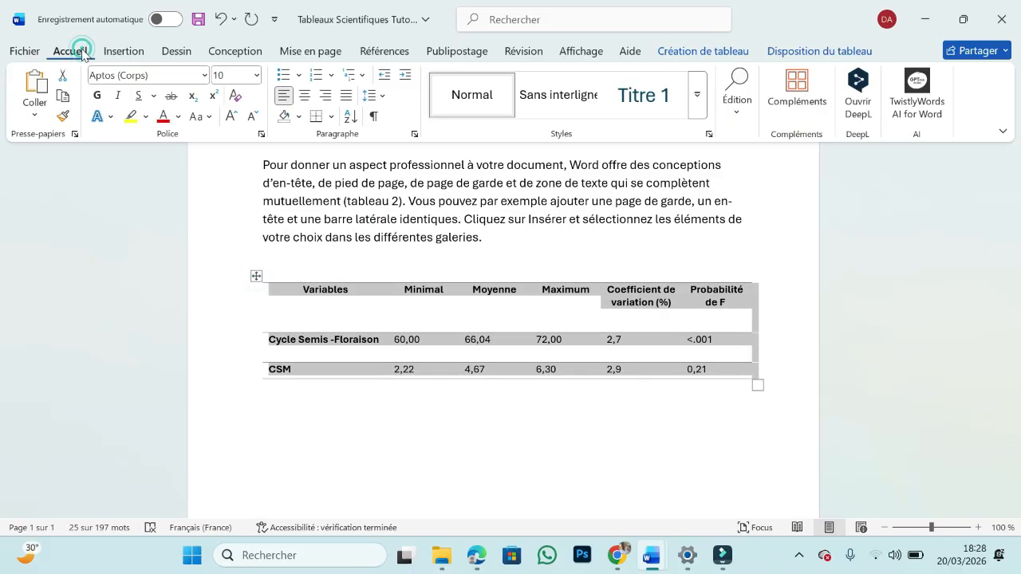
left_click(331, 117)
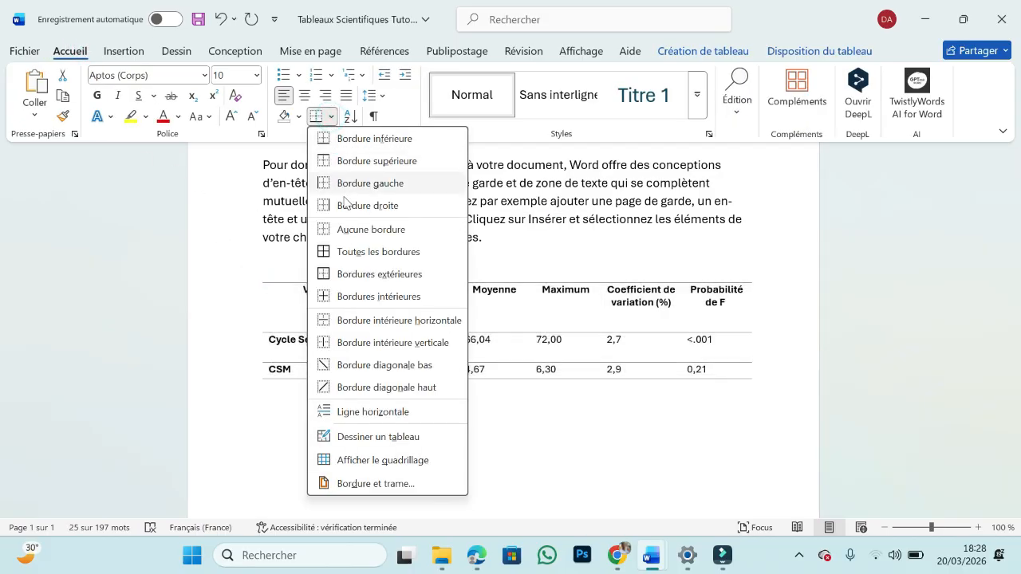
left_click(349, 229)
left_click(469, 320)
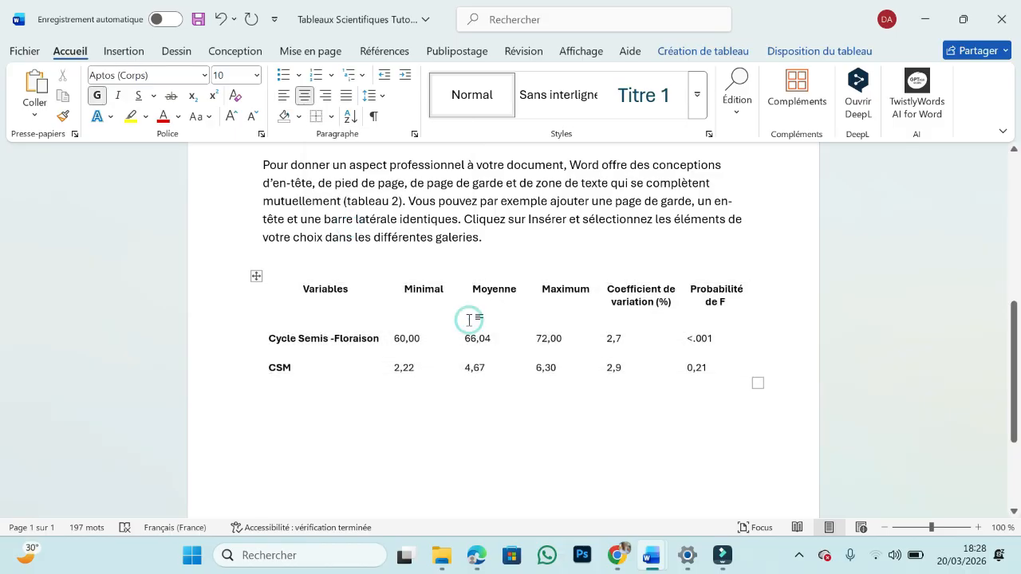
- Add a bottom border and a top border to the header row of the second table
left_click(227, 302)
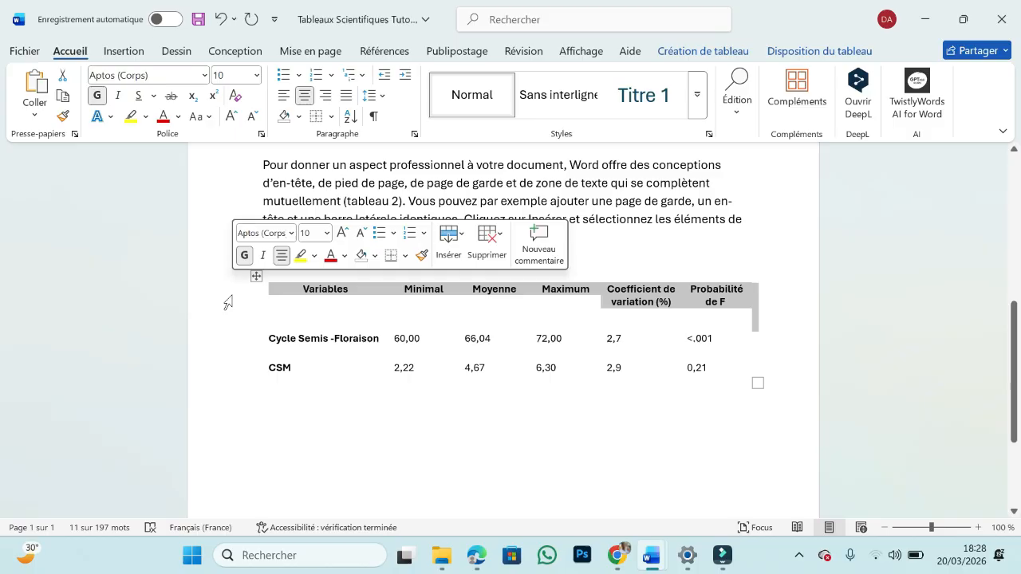
left_click(332, 116)
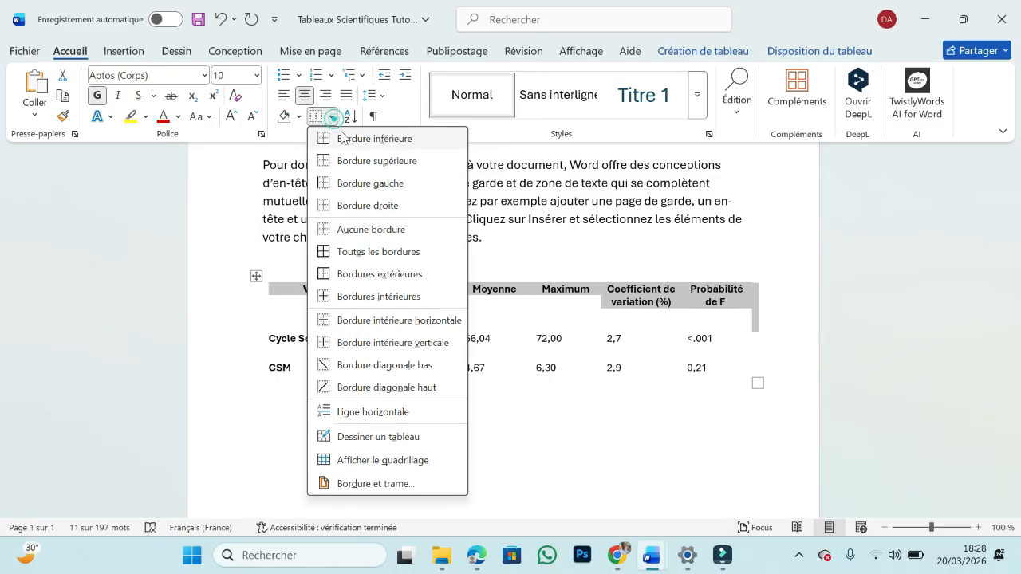
left_click(340, 137)
left_click(332, 117)
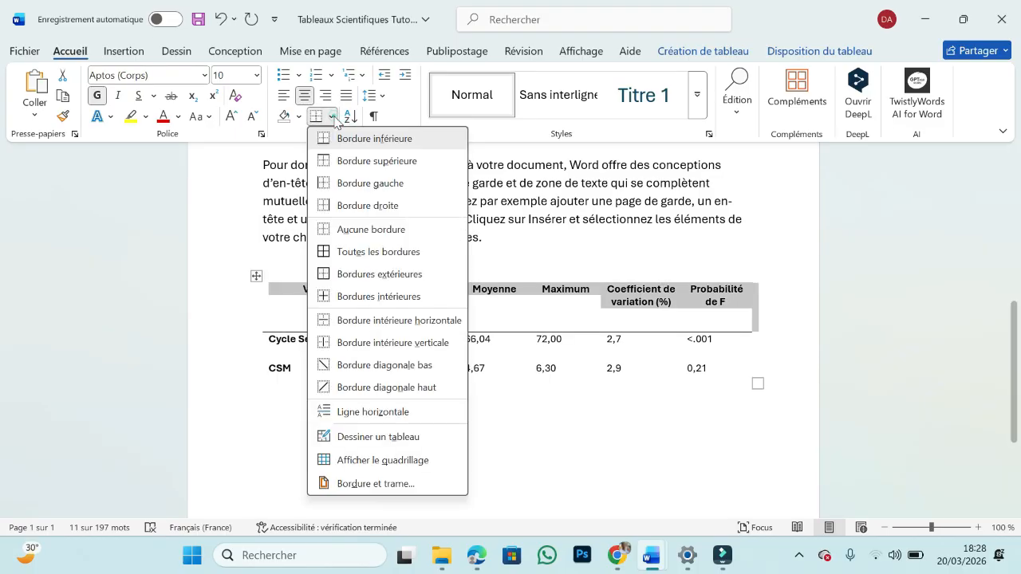
left_click(353, 161)
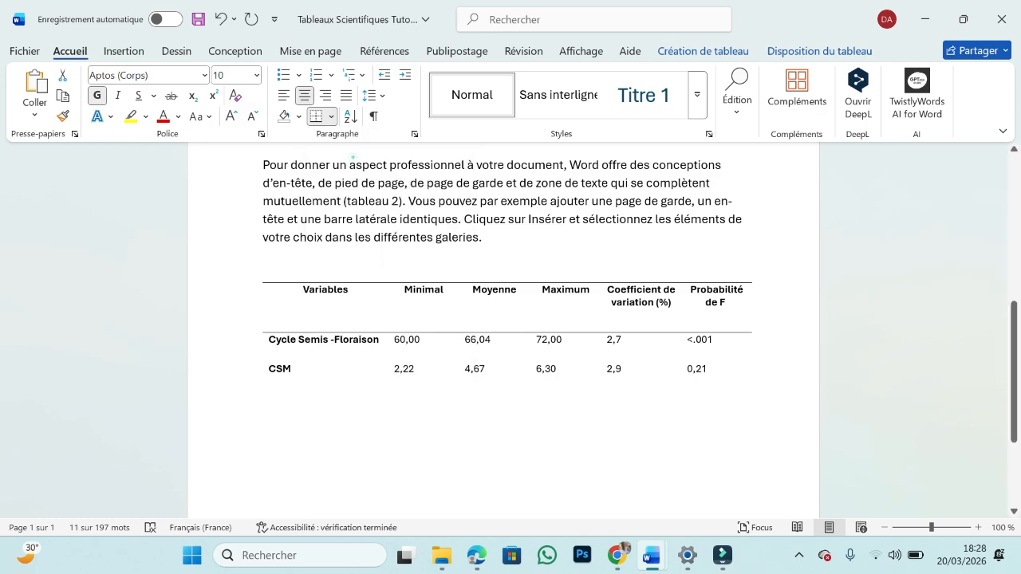
- Add a bottom border to the last row, CSM, of the second table
left_click(232, 371)
left_click(331, 116)
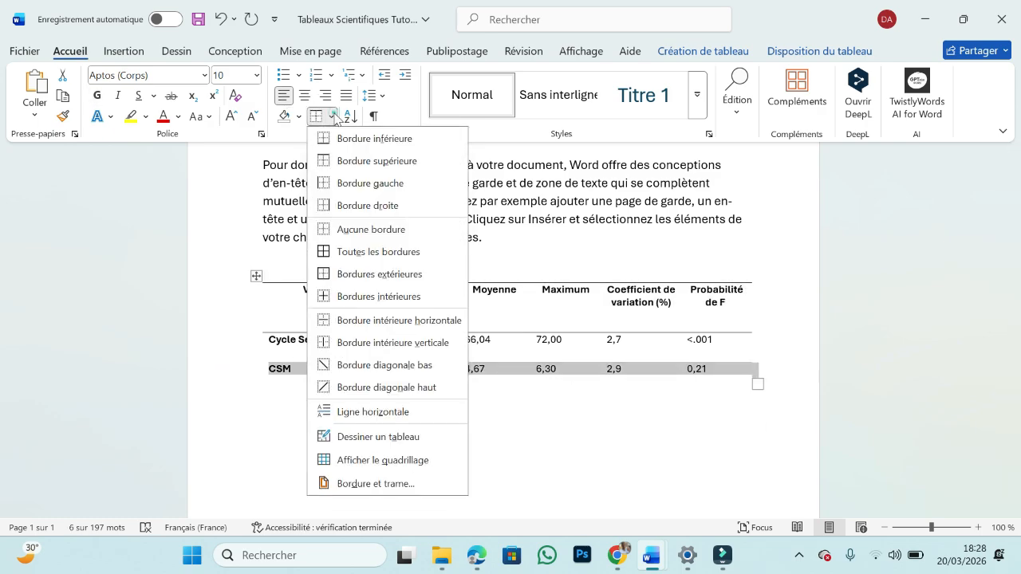
left_click(349, 139)
left_click(385, 300)
left_click(449, 236)
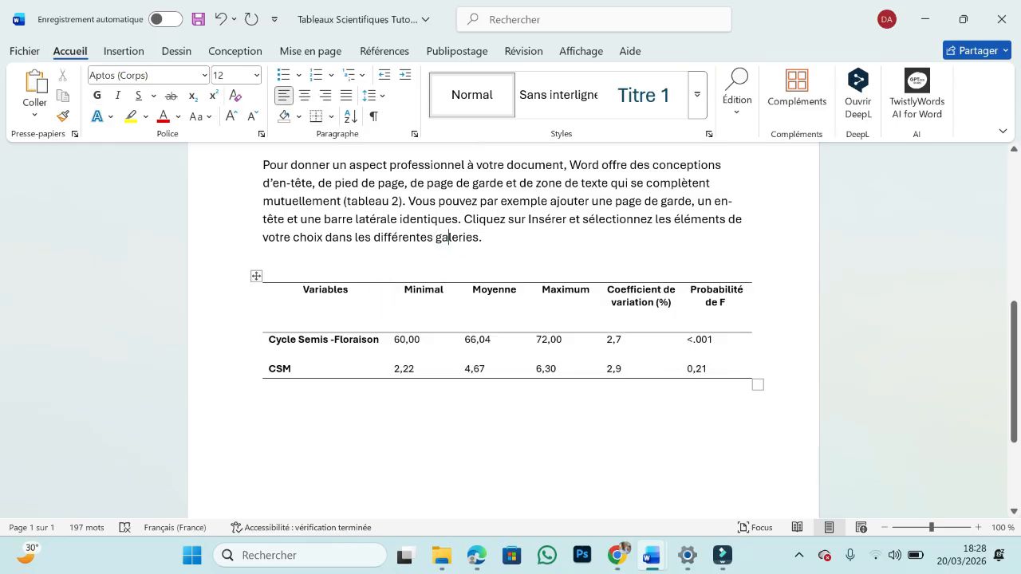
- Center the second table's header row text both horizontally and vertically within its cells
left_click(243, 307)
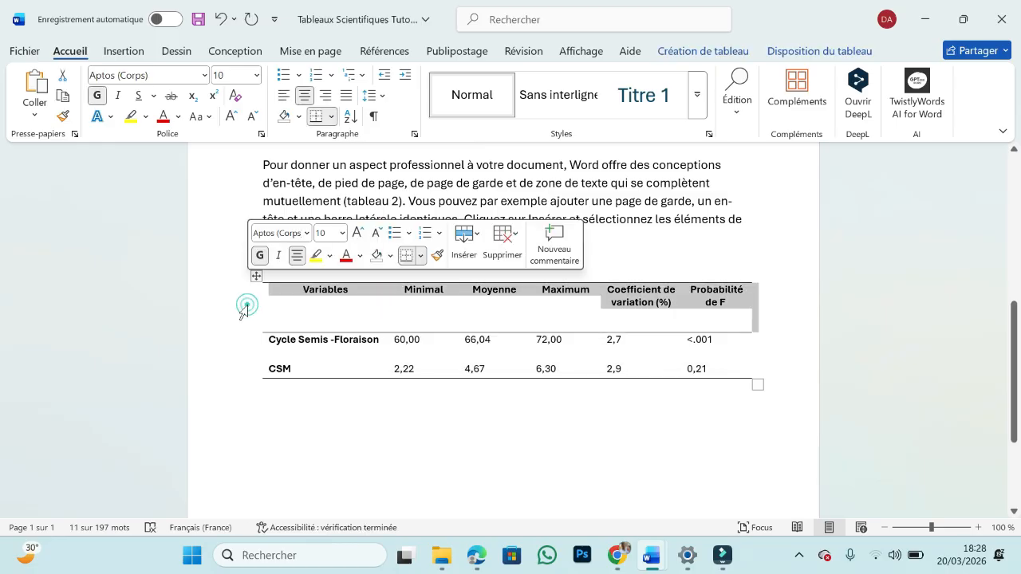
left_click(694, 56)
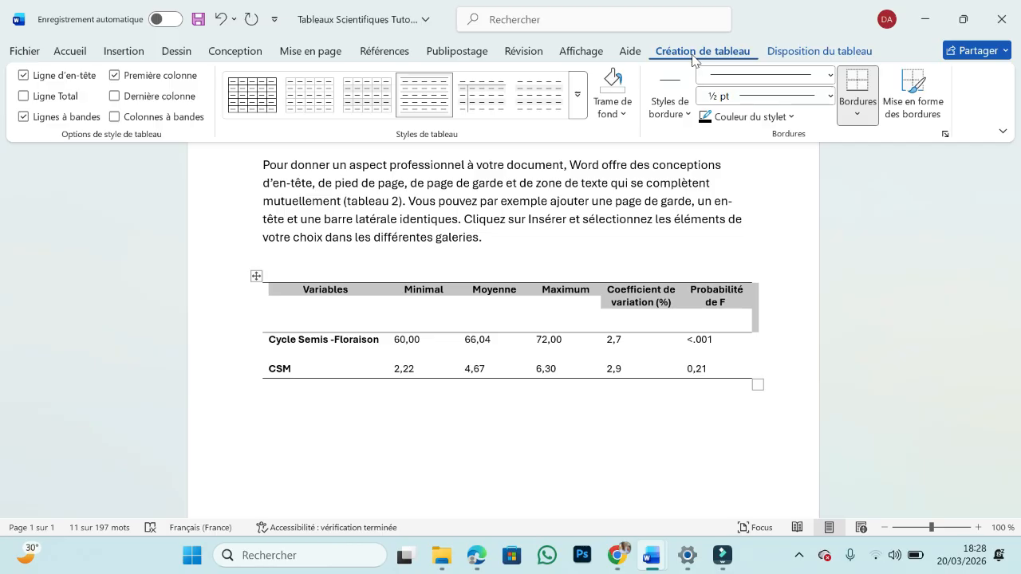
left_click(803, 54)
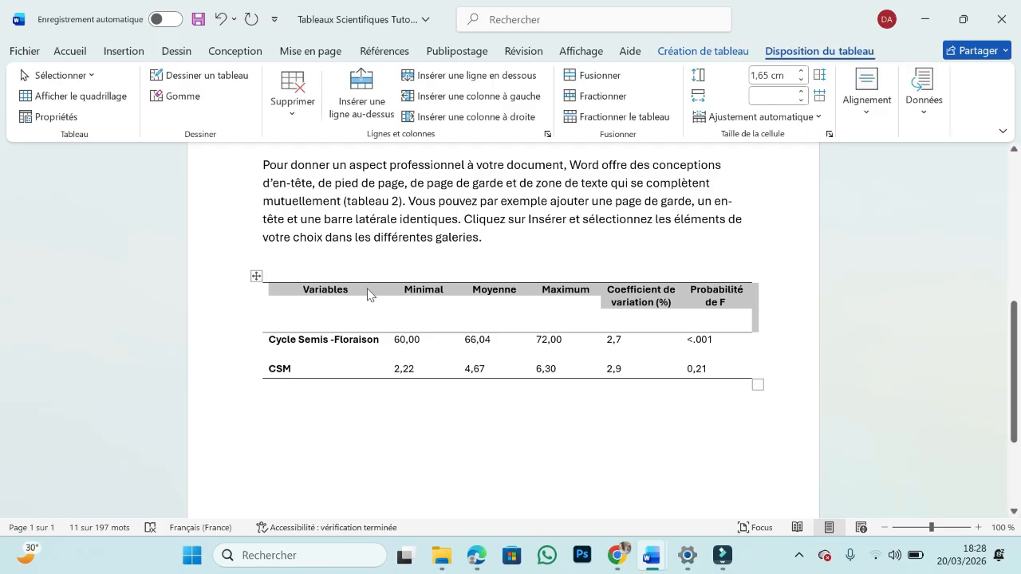
left_click(866, 118)
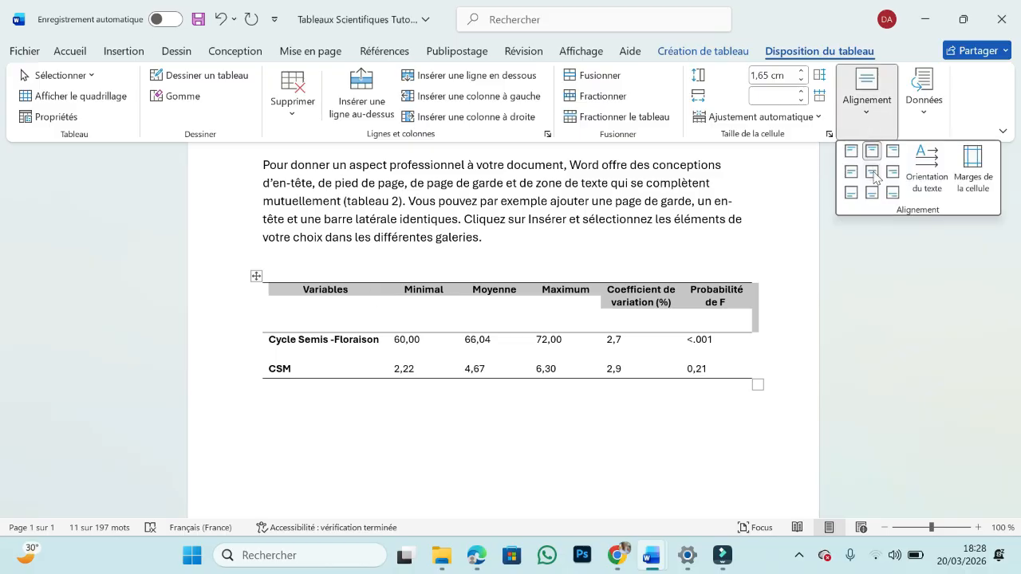
left_click(874, 174)
left_click(614, 233)
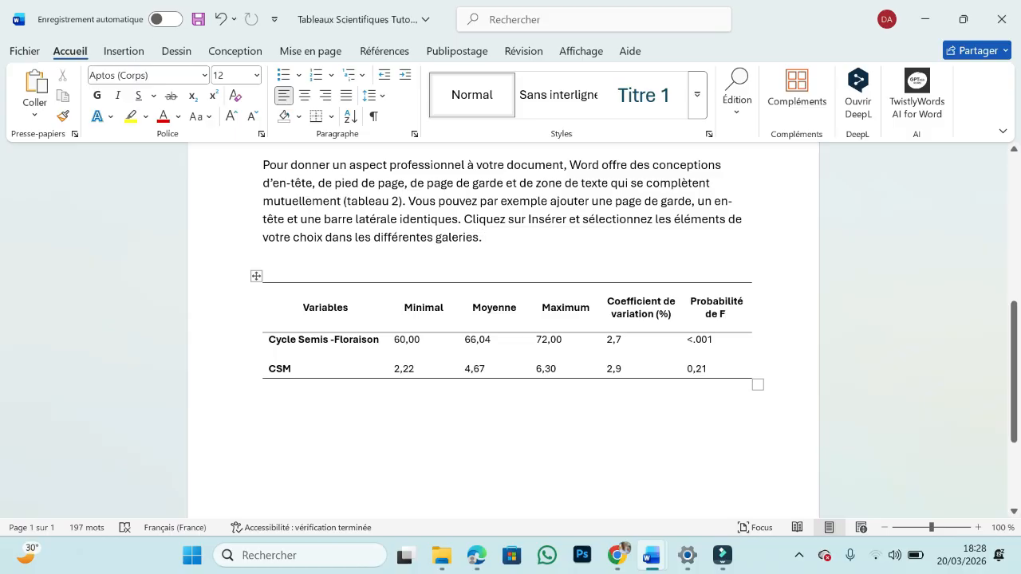
- Align the Variables header cell of the first table to the left while keeping it vertically centered
scroll(511, 319, "up", 5)
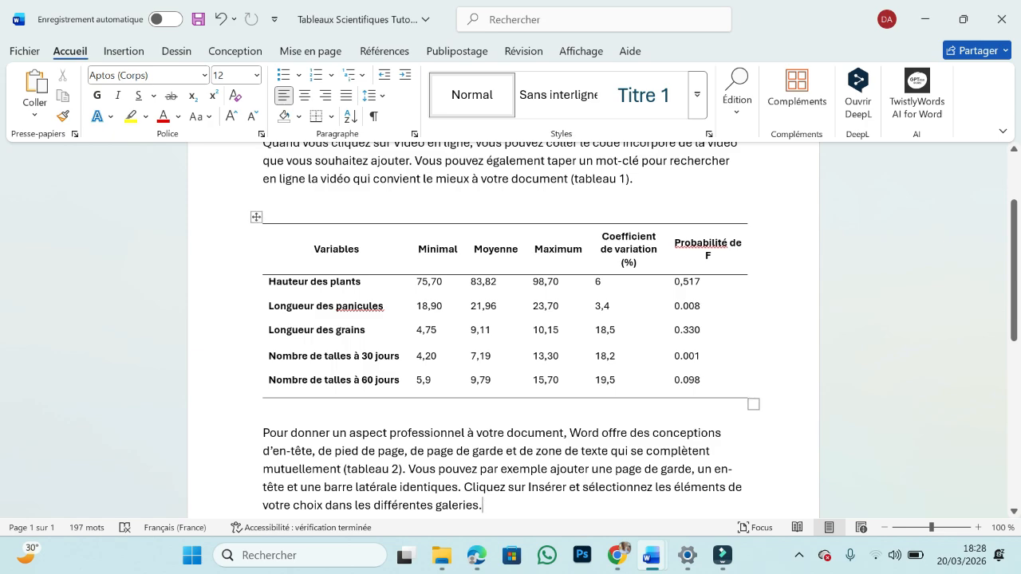
left_click(329, 249)
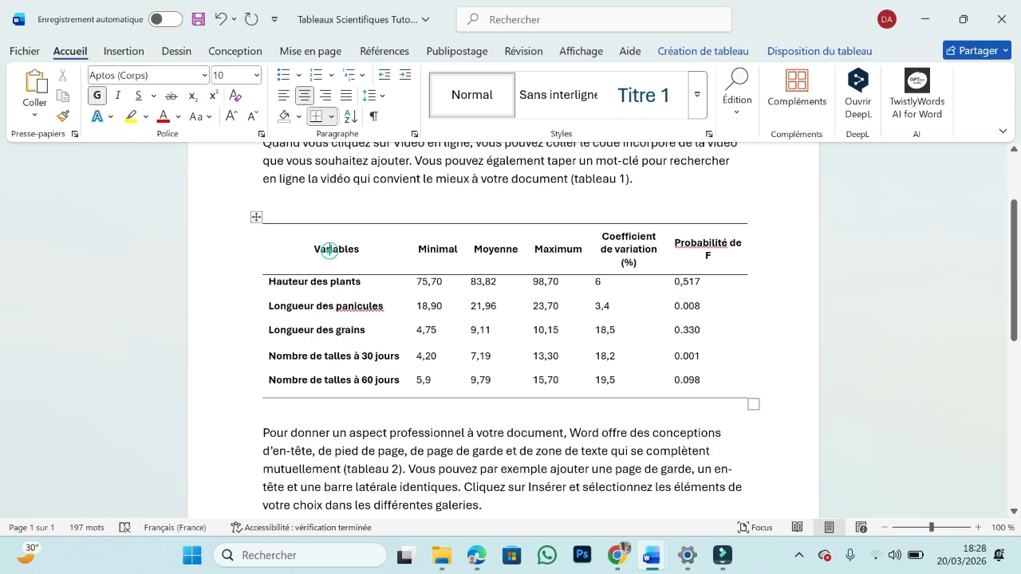
left_click(263, 259)
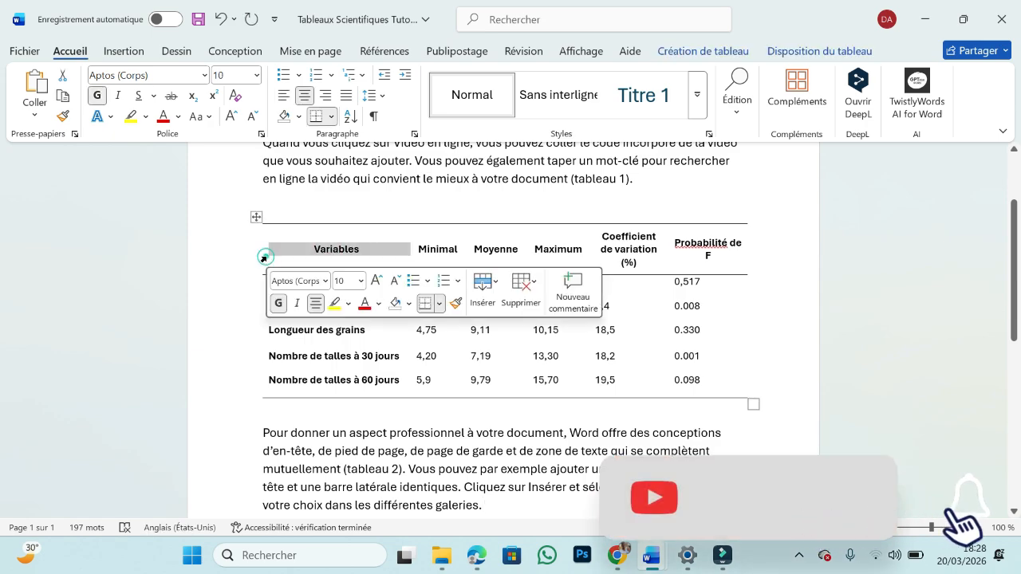
left_click(813, 56)
left_click(867, 90)
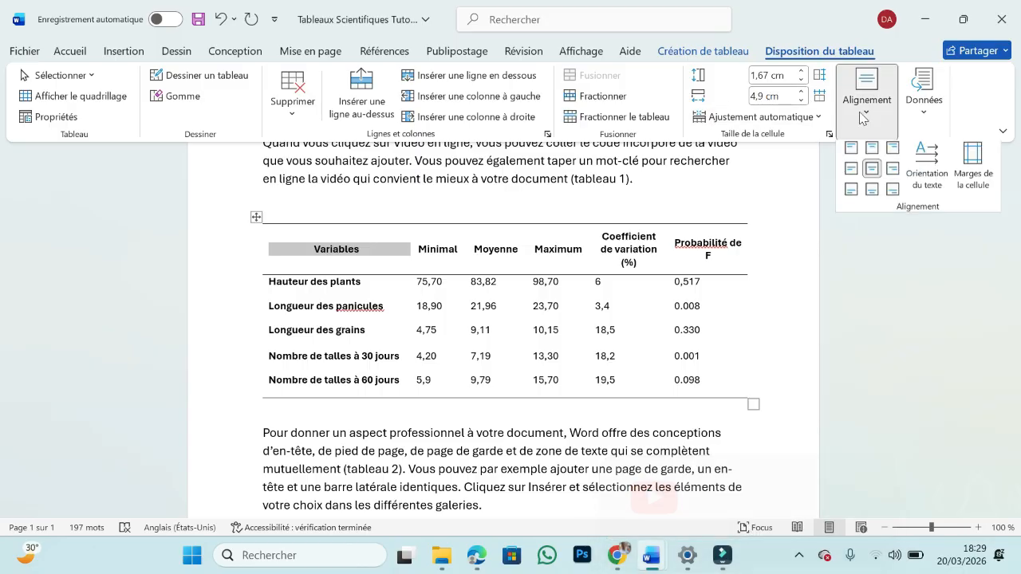
left_click(852, 171)
left_click(273, 296)
- Align the Variables header cell of the second table to the left while keeping it vertically centered
scroll(273, 296, "down", 1)
scroll(272, 296, "down", 5)
left_click(327, 307)
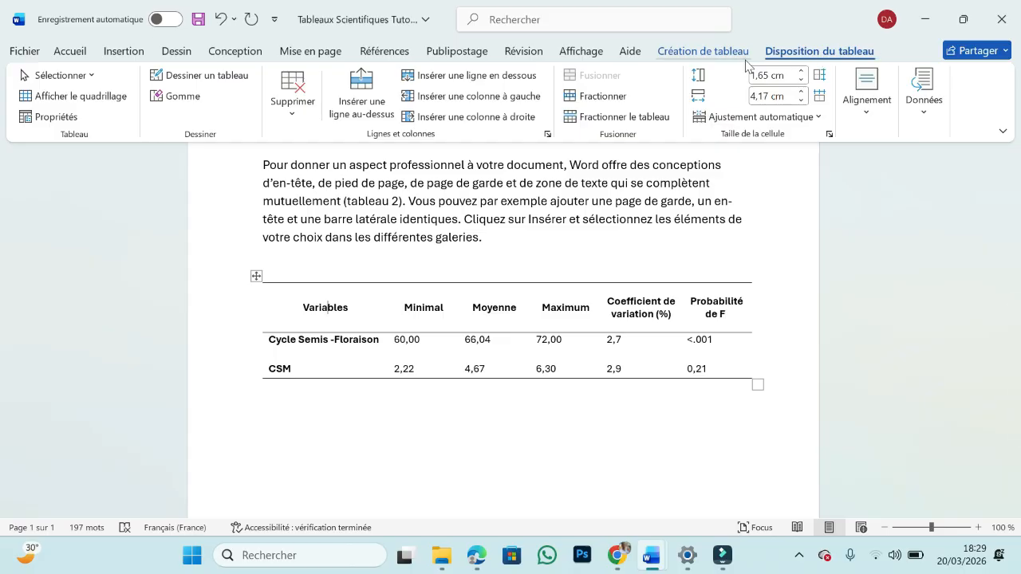
left_click(866, 94)
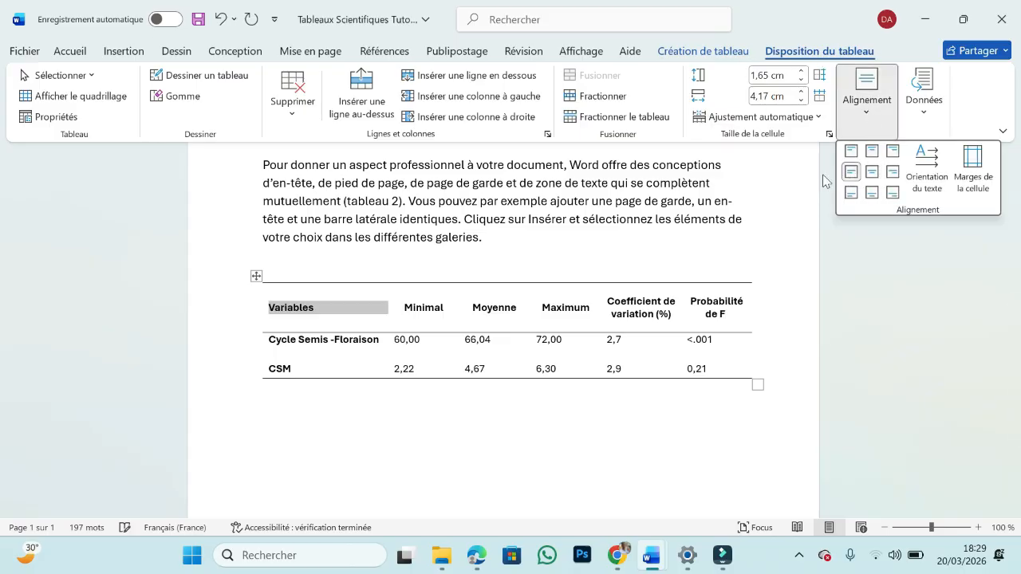
left_click(850, 180)
- Place the insertion point on the empty line directly above the first table
scroll(528, 276, "up", 5)
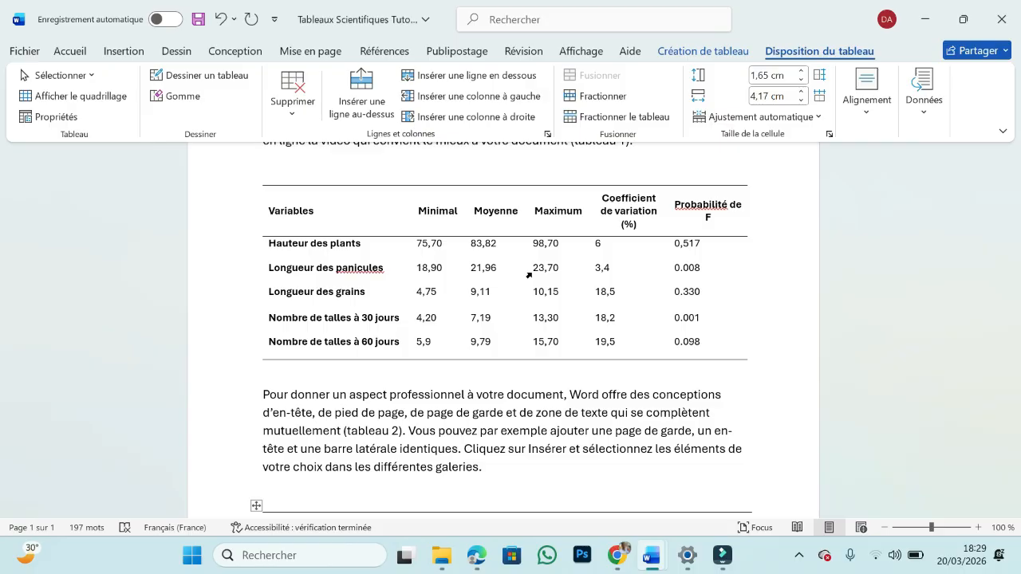
left_click(265, 166)
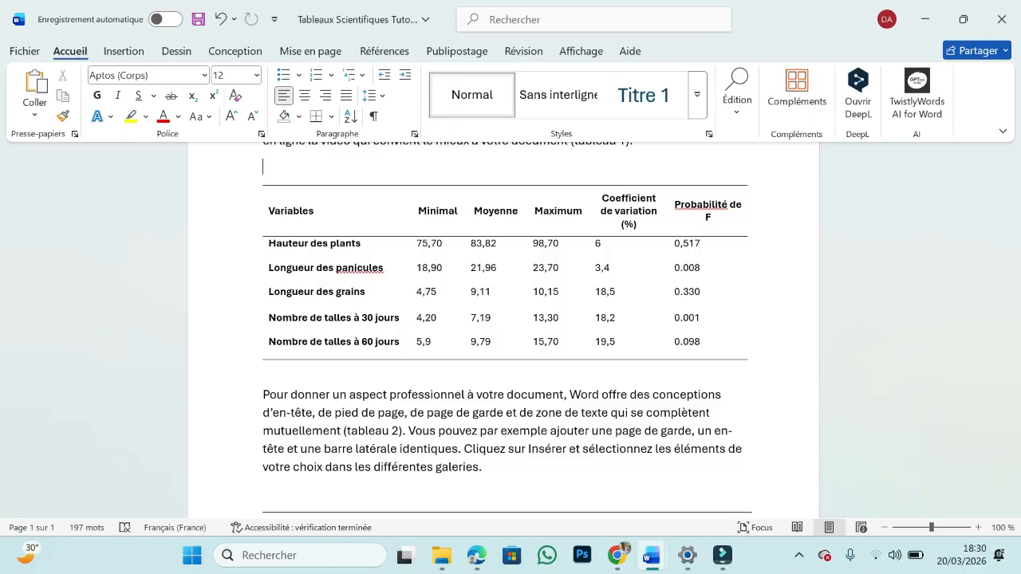